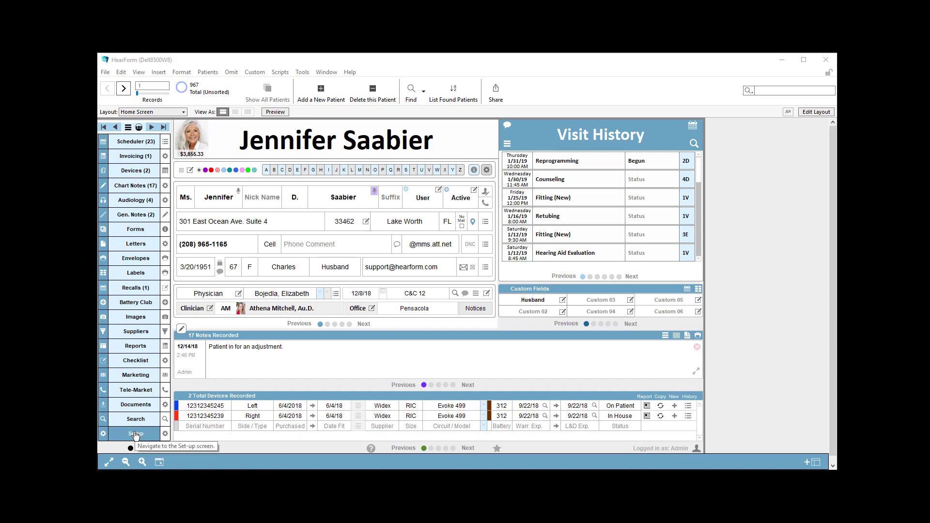
Step: Go from Setup through the Set-up Portal to the Product List of 106 products and services
{"action": "left_click", "coordinate": [136, 435]}
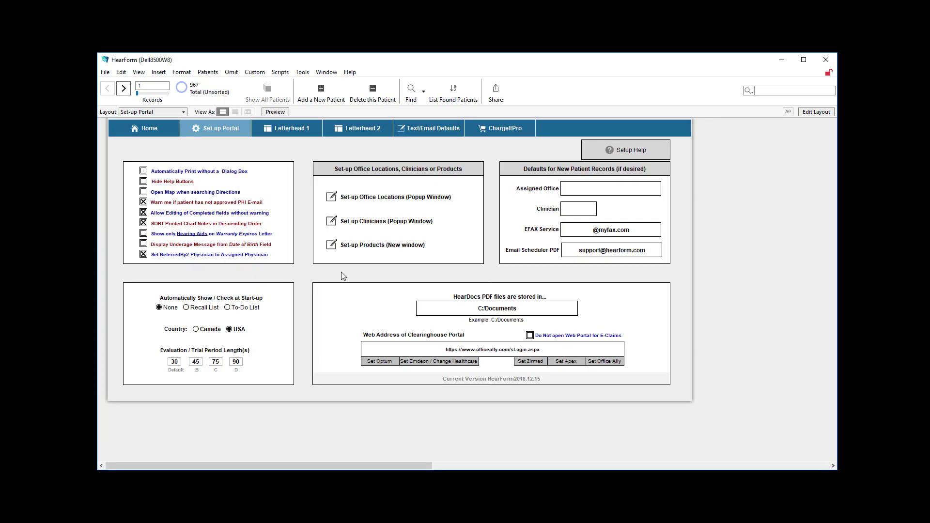
{"action": "left_click", "coordinate": [332, 245]}
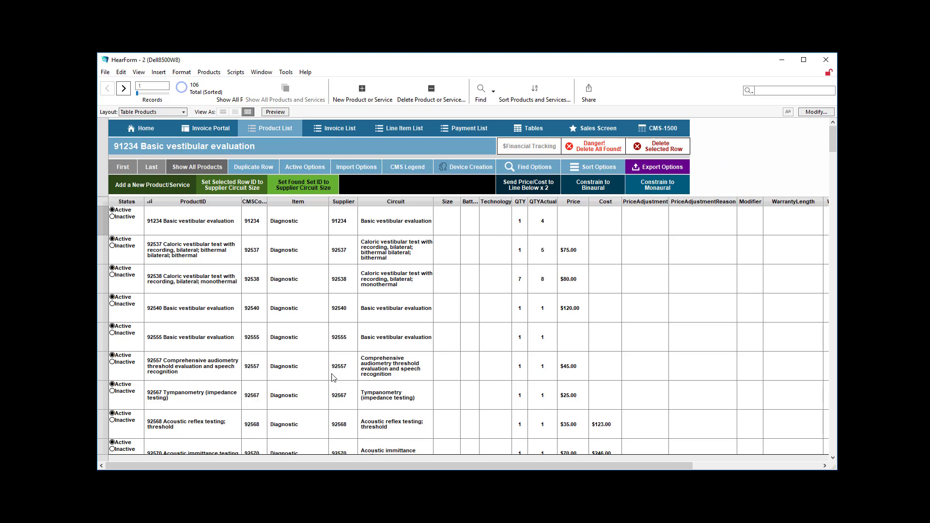
Step: Filter the product list to Hearing Devices and look at the first product's Item choices
{"action": "scroll", "coordinate": [333, 378], "scroll_direction": "down", "scroll_amount": 10}
{"action": "scroll", "coordinate": [330, 364], "scroll_direction": "up", "scroll_amount": 10}
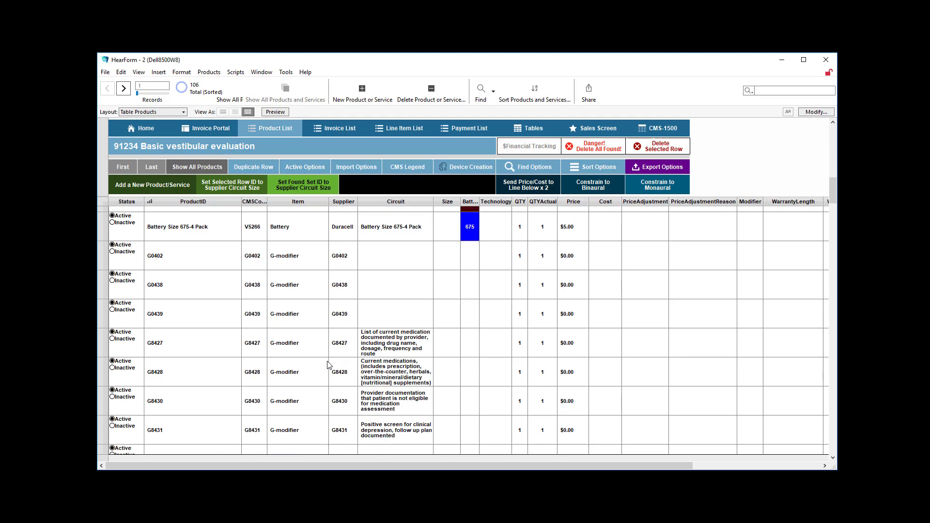
{"action": "scroll", "coordinate": [338, 357], "scroll_direction": "up", "scroll_amount": 2}
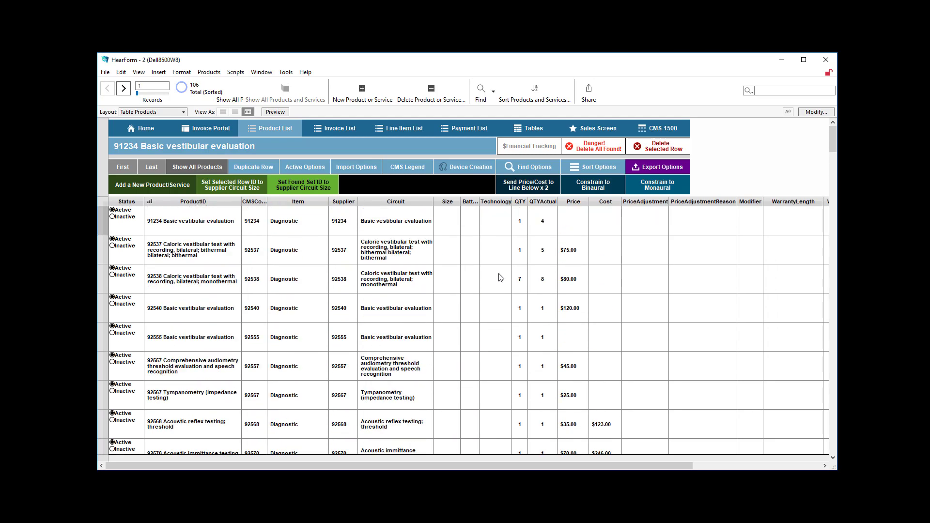
{"action": "left_click", "coordinate": [516, 168]}
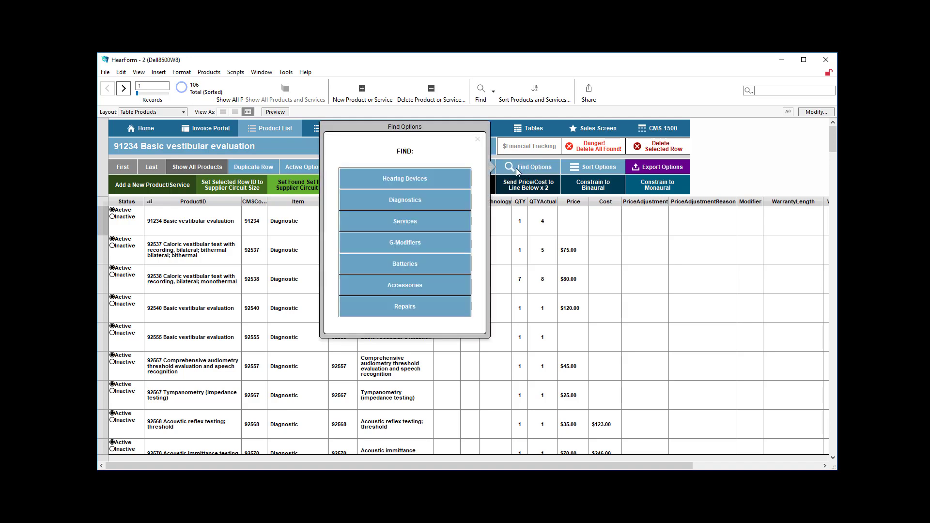
{"action": "left_click", "coordinate": [402, 180]}
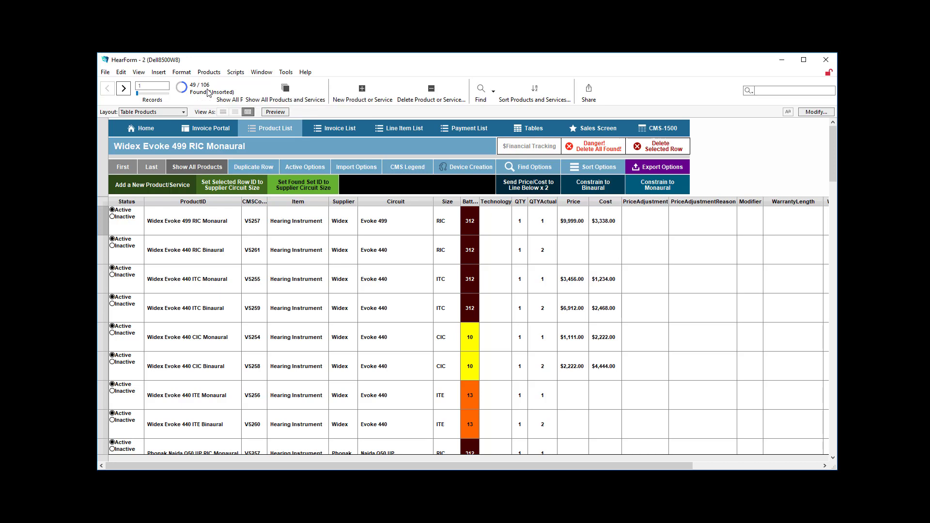
{"action": "left_click", "coordinate": [287, 226]}
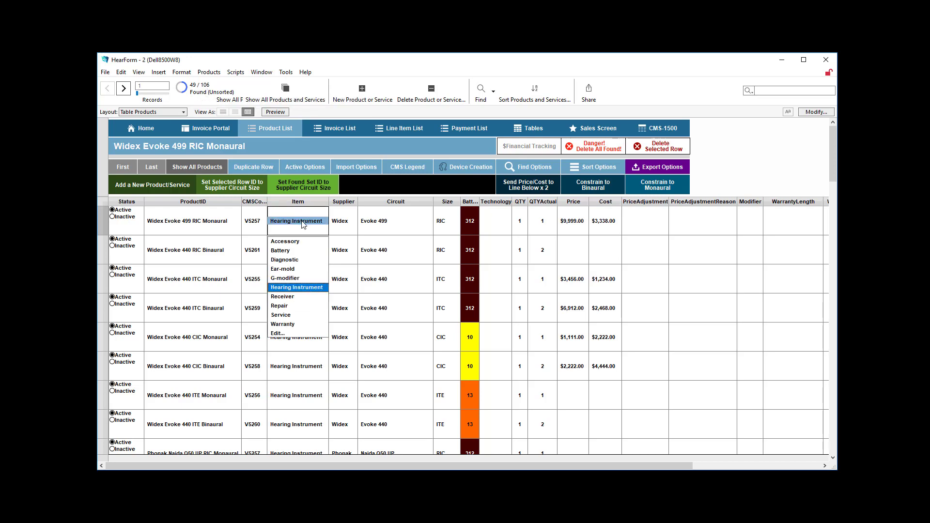
{"action": "left_click", "coordinate": [302, 223]}
Step: Filter the product list to Diagnostics products only
{"action": "scroll", "coordinate": [306, 271], "scroll_direction": "down", "scroll_amount": 10}
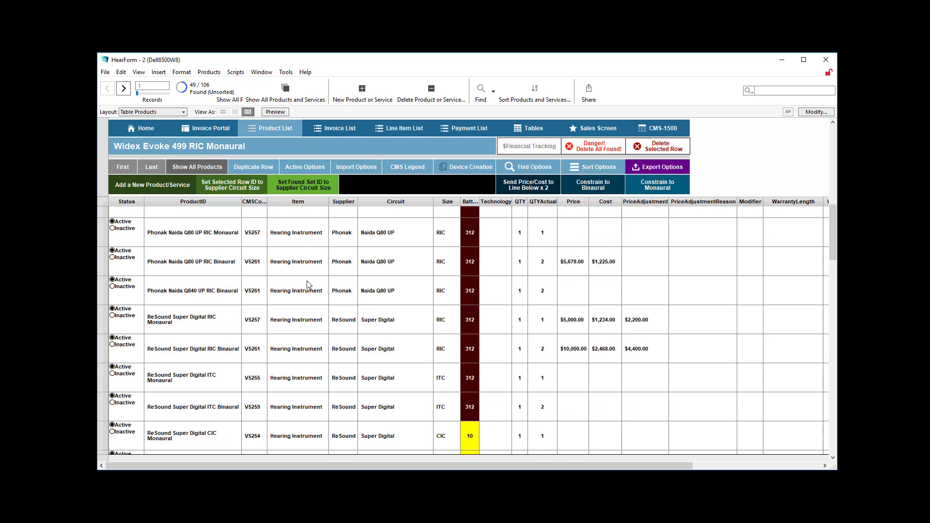
{"action": "scroll", "coordinate": [308, 285], "scroll_direction": "up", "scroll_amount": 5}
{"action": "scroll", "coordinate": [308, 285], "scroll_direction": "up", "scroll_amount": 5}
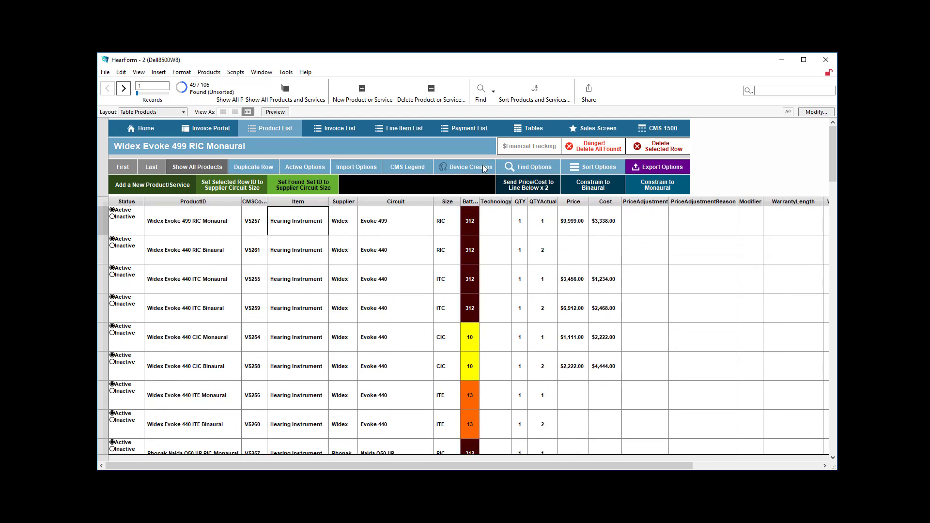
{"action": "left_click", "coordinate": [512, 167]}
{"action": "left_click", "coordinate": [426, 201]}
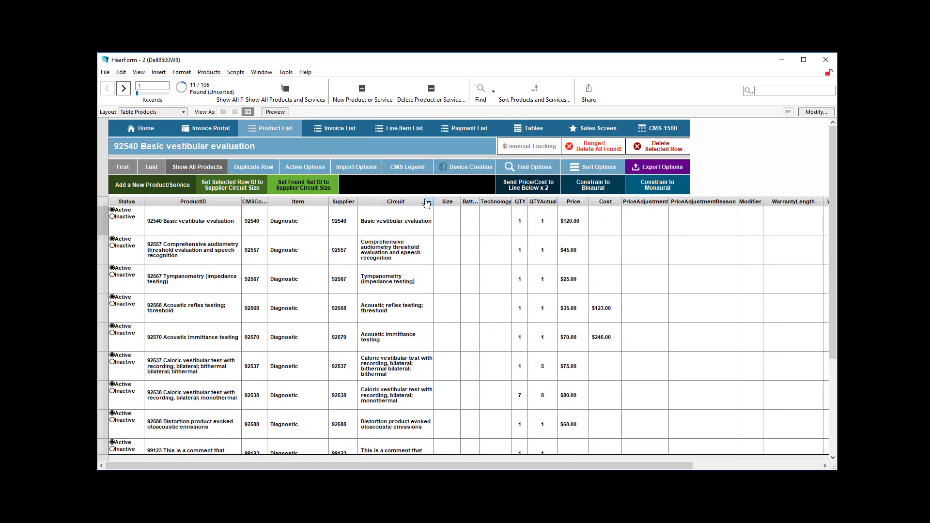
Step: Cycle the category filter through G-Modifiers and Batteries, ending back on Diagnostics
{"action": "left_click", "coordinate": [537, 170]}
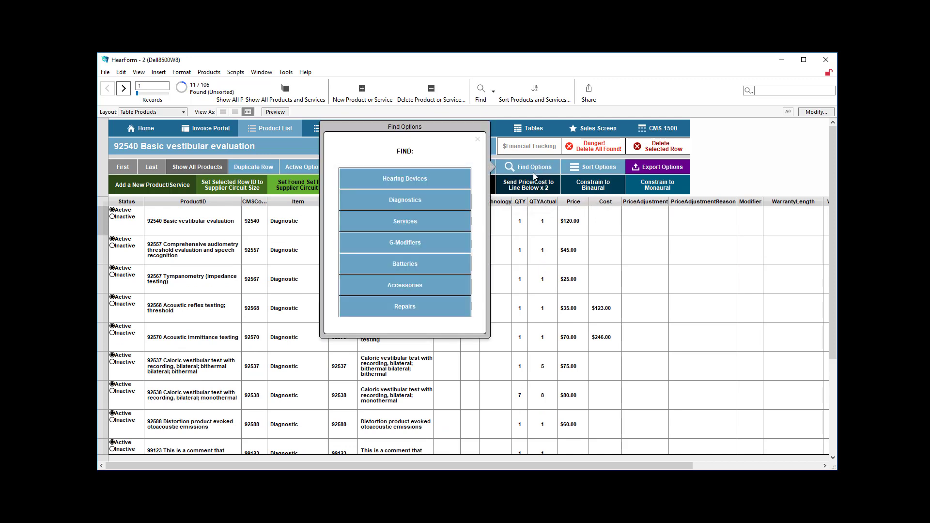
{"action": "left_click", "coordinate": [424, 246]}
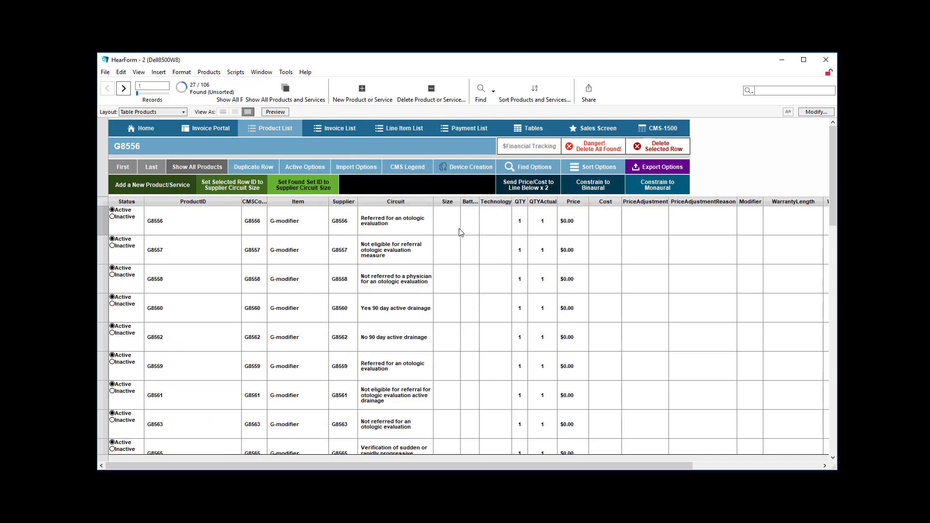
{"action": "left_click", "coordinate": [524, 169]}
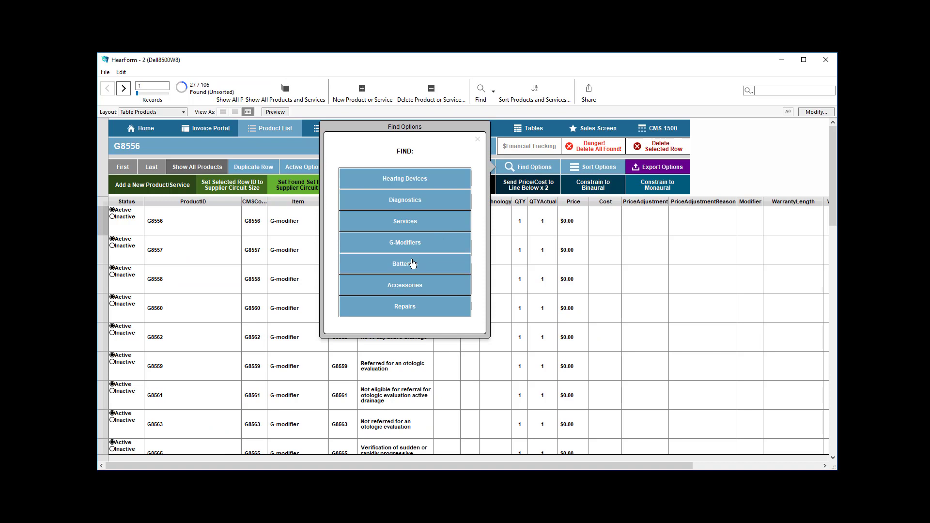
{"action": "left_click", "coordinate": [412, 264]}
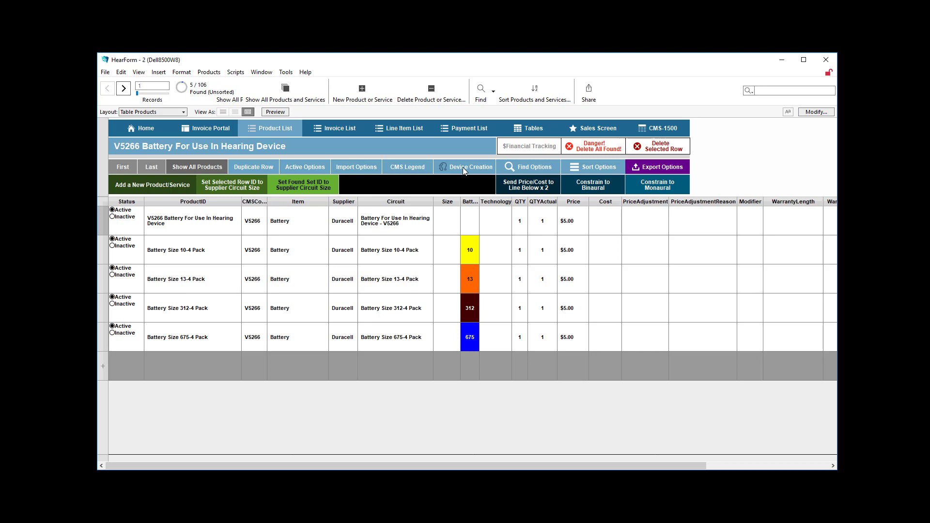
{"action": "left_click", "coordinate": [515, 167]}
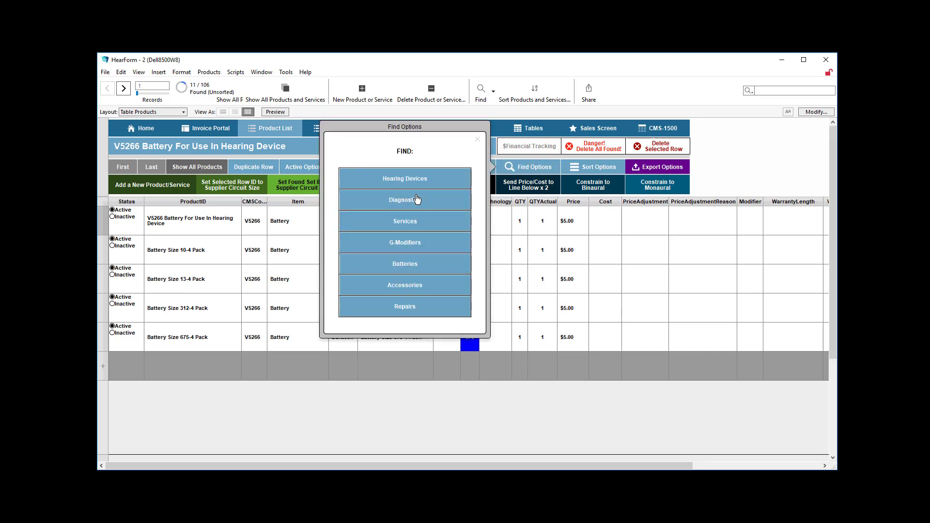
{"action": "left_click", "coordinate": [417, 200]}
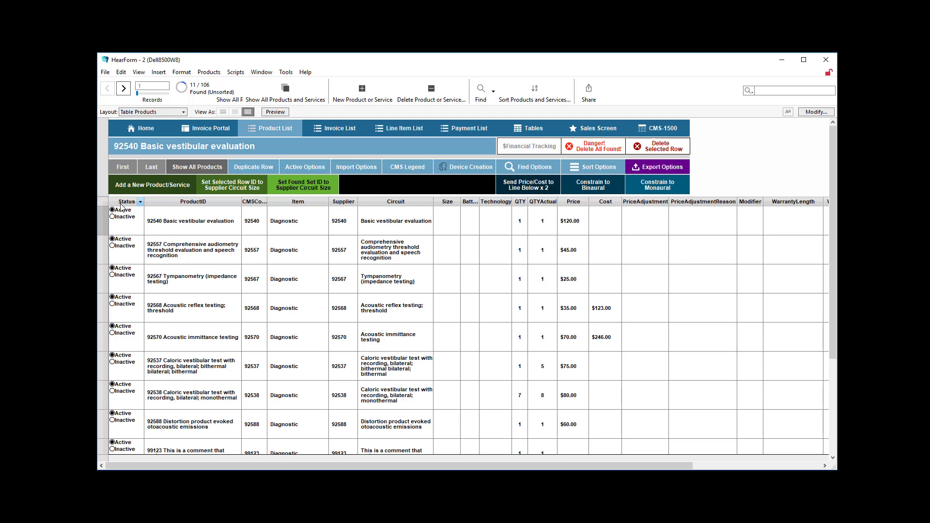
Step: Toggle 92540 Basic vestibular evaluation to Inactive and back to Active, then view the Sales Screen
{"action": "left_click", "coordinate": [113, 217]}
{"action": "mouse_move", "coordinate": [129, 234]}
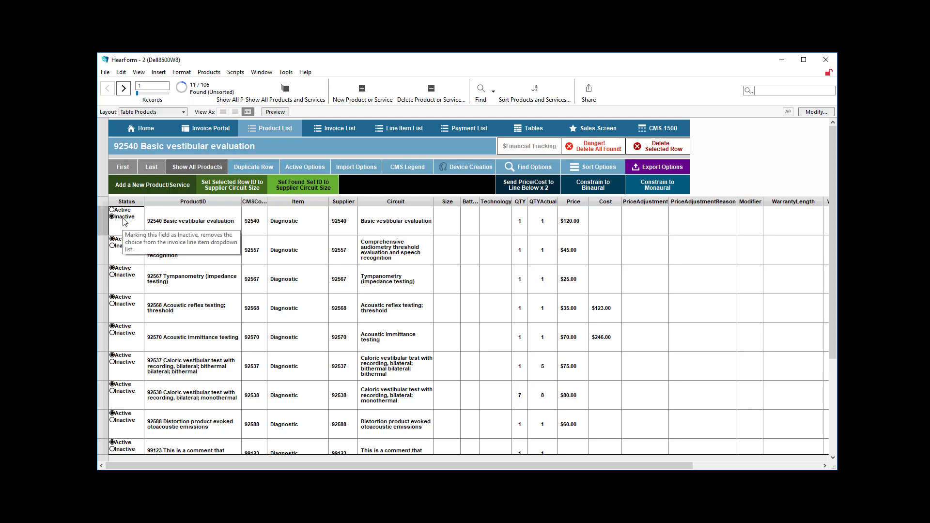
{"action": "left_click", "coordinate": [119, 212]}
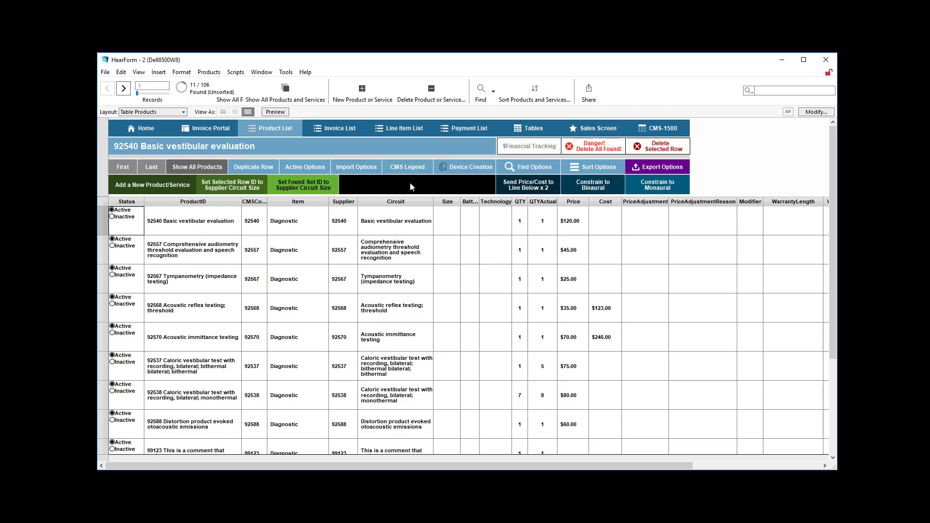
{"action": "left_click", "coordinate": [587, 130]}
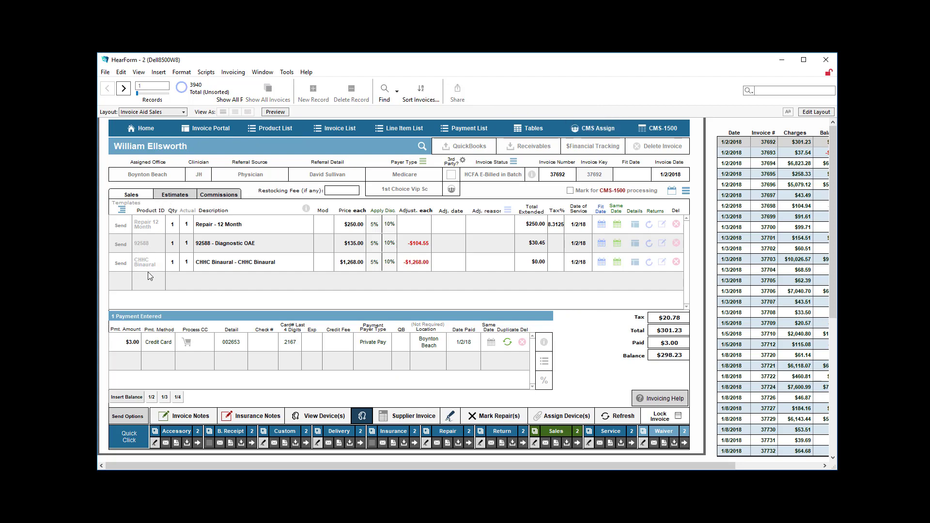
Step: Check product choices for a new invoice line, then edit the first product's ProductID
{"action": "left_click", "coordinate": [145, 280]}
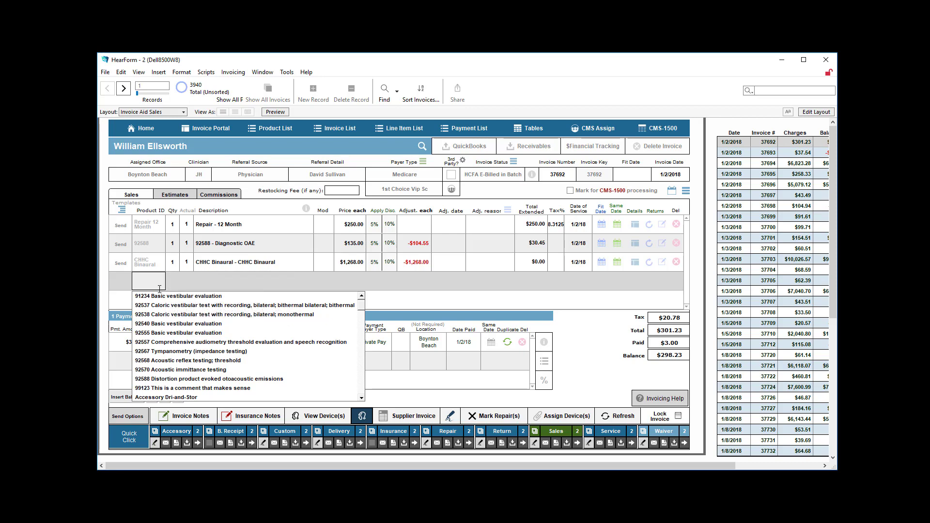
{"action": "mouse_move", "coordinate": [364, 311]}
{"action": "left_mouse_down"}
{"action": "mouse_move", "coordinate": [353, 368]}
{"action": "mouse_move", "coordinate": [356, 300]}
{"action": "left_mouse_up"}
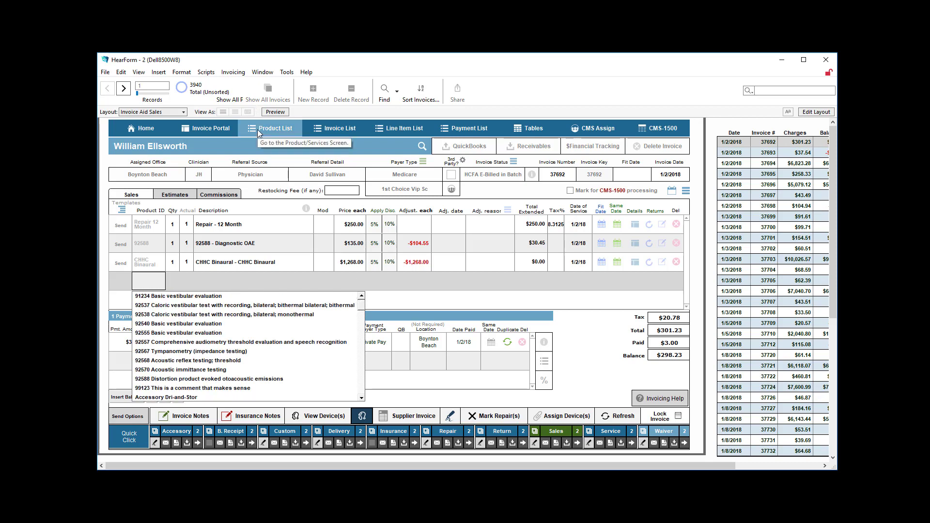
{"action": "left_click", "coordinate": [257, 129]}
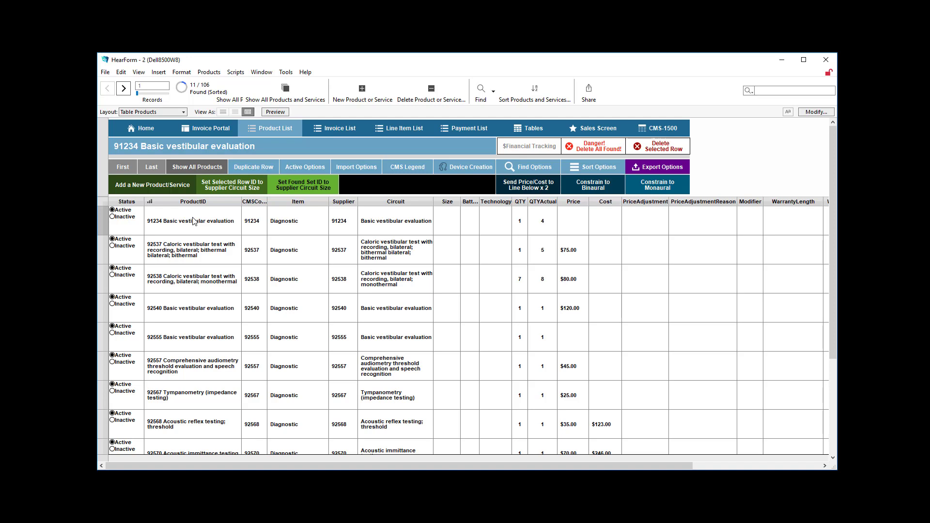
{"action": "left_click", "coordinate": [194, 225]}
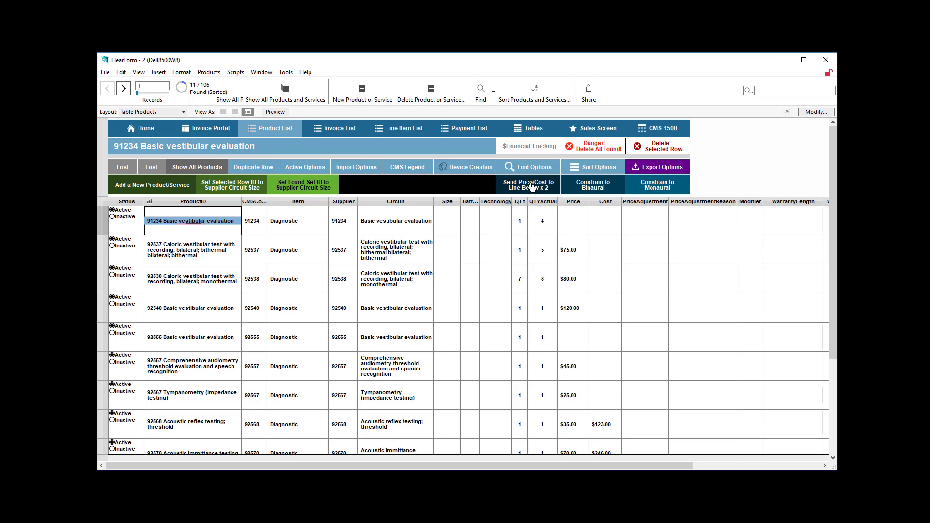
Step: Review product choices on the first invoice line, then return to the Product List table
{"action": "left_click", "coordinate": [592, 130]}
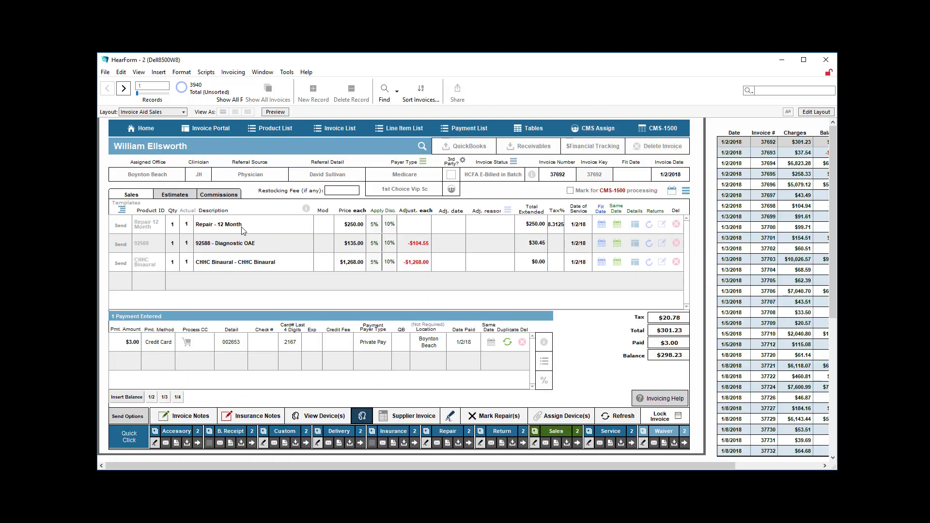
{"action": "left_click", "coordinate": [144, 227]}
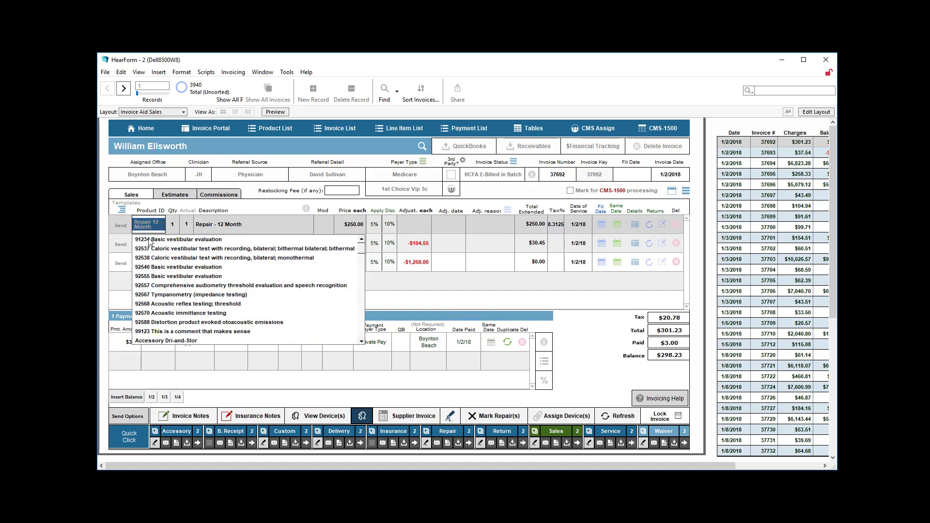
{"action": "scroll", "coordinate": [150, 314], "scroll_direction": "down", "scroll_amount": 4}
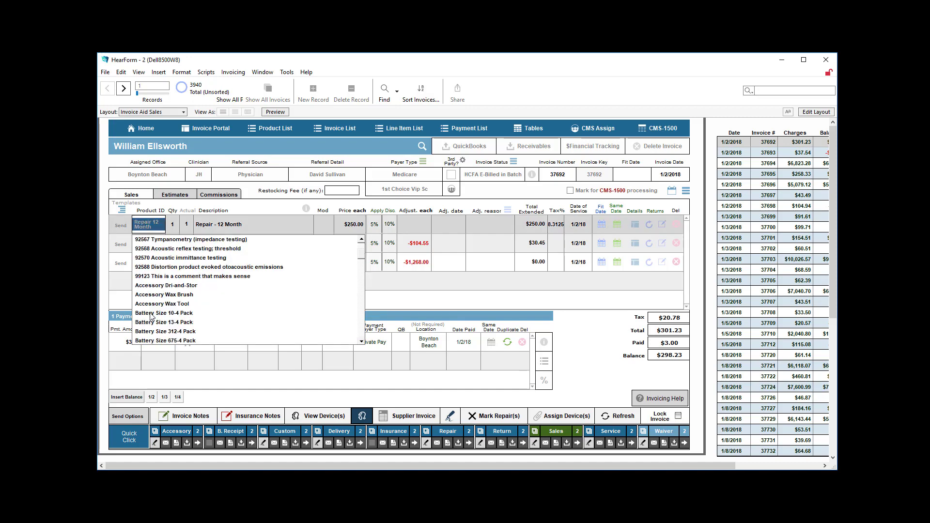
{"action": "scroll", "coordinate": [153, 316], "scroll_direction": "up", "scroll_amount": 4}
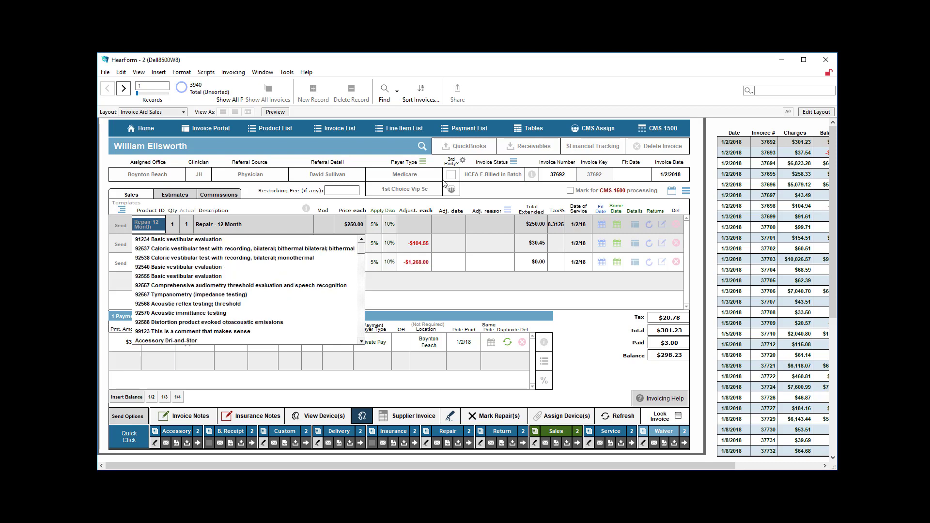
{"action": "left_click", "coordinate": [280, 123]}
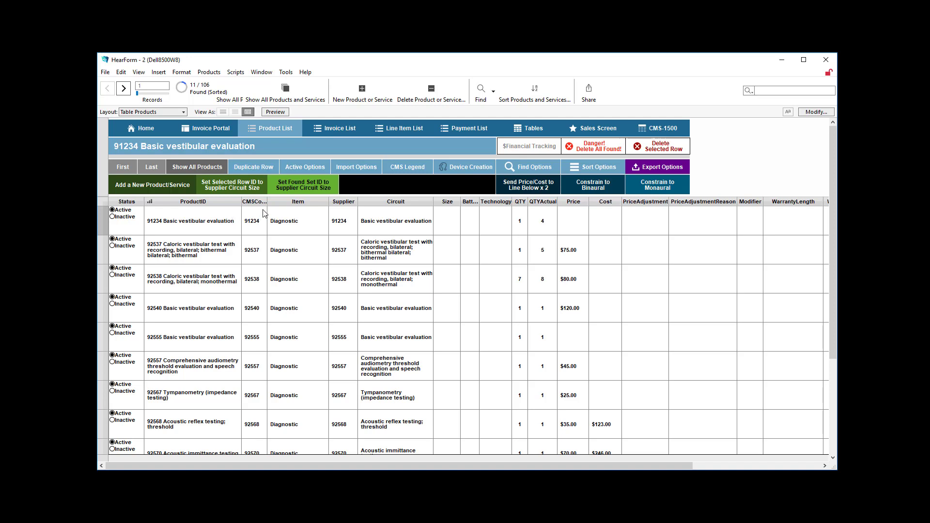
Step: Widen the CMSCode column, then inspect the ProductID, CMSCode and Item type of 92537
{"action": "left_click_drag", "start_coordinate": [268, 202], "coordinate": [274, 207]}
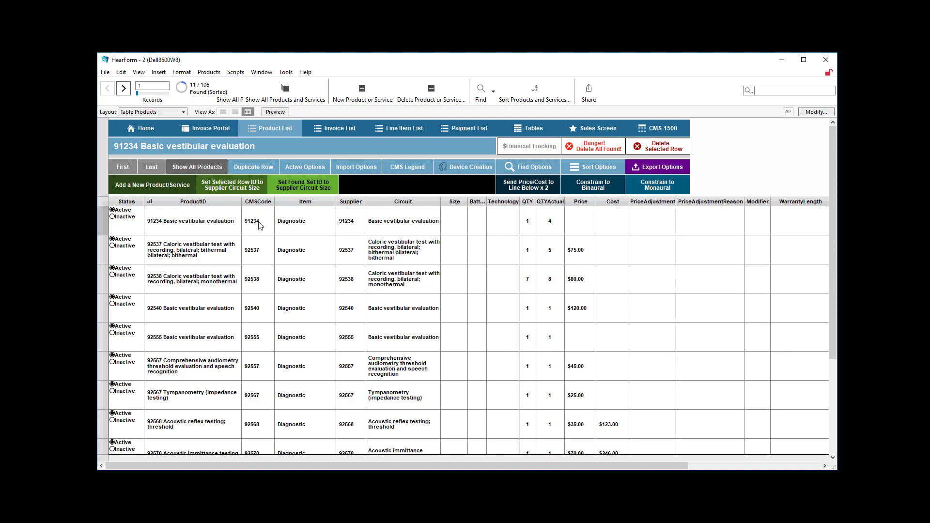
{"action": "double_click", "coordinate": [262, 225]}
{"action": "left_click", "coordinate": [160, 244]}
{"action": "double_click", "coordinate": [160, 245]}
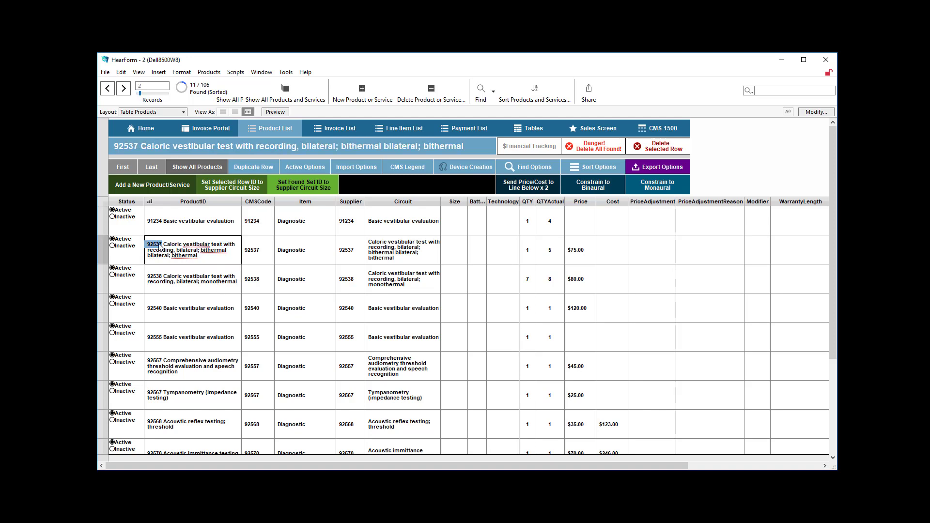
{"action": "double_click", "coordinate": [257, 256]}
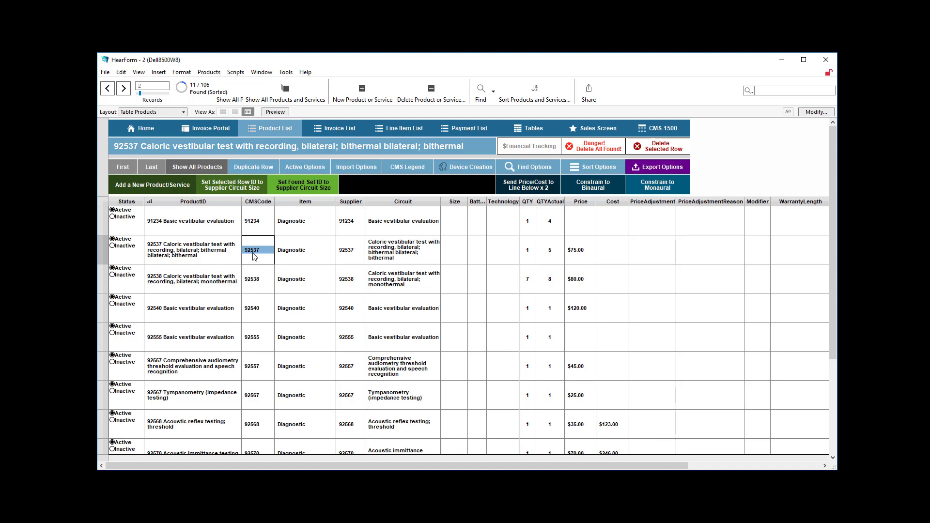
{"action": "left_click", "coordinate": [297, 252]}
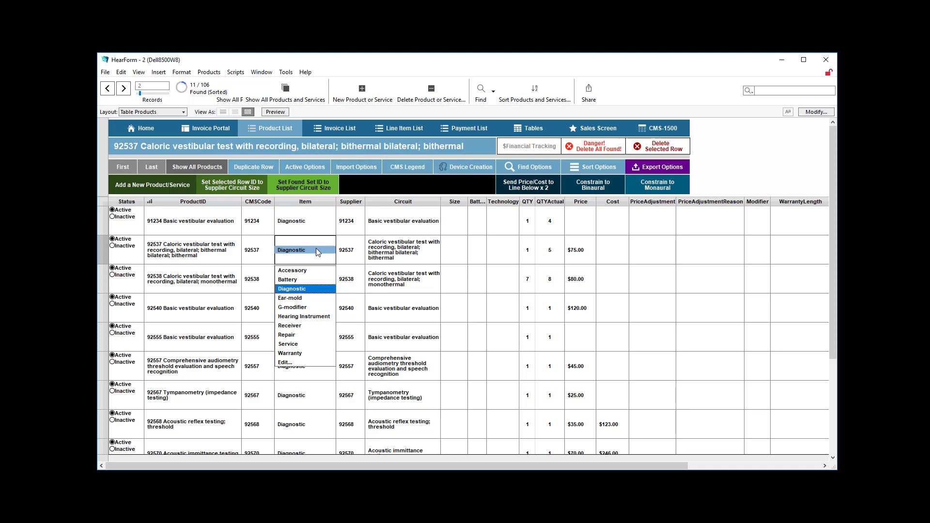
{"action": "left_click", "coordinate": [363, 255]}
{"action": "left_click", "coordinate": [383, 257]}
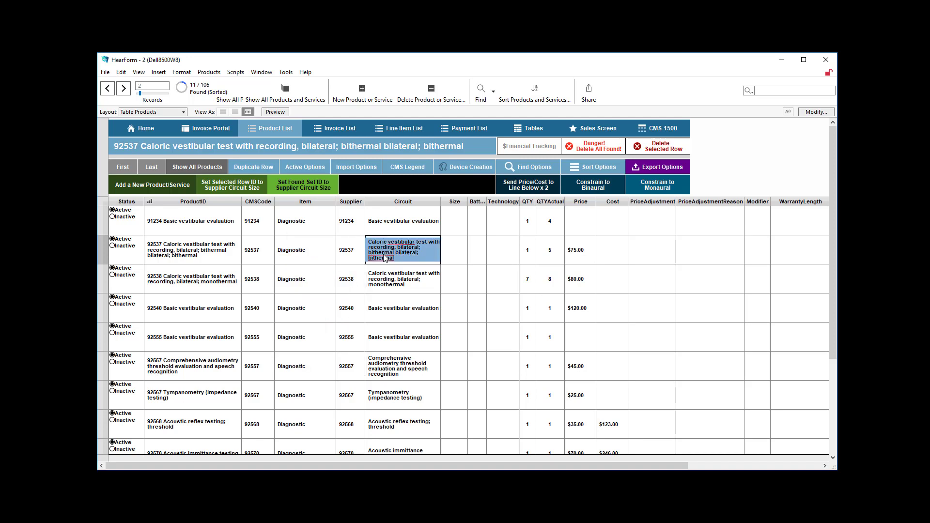
{"action": "left_click", "coordinate": [449, 255]}
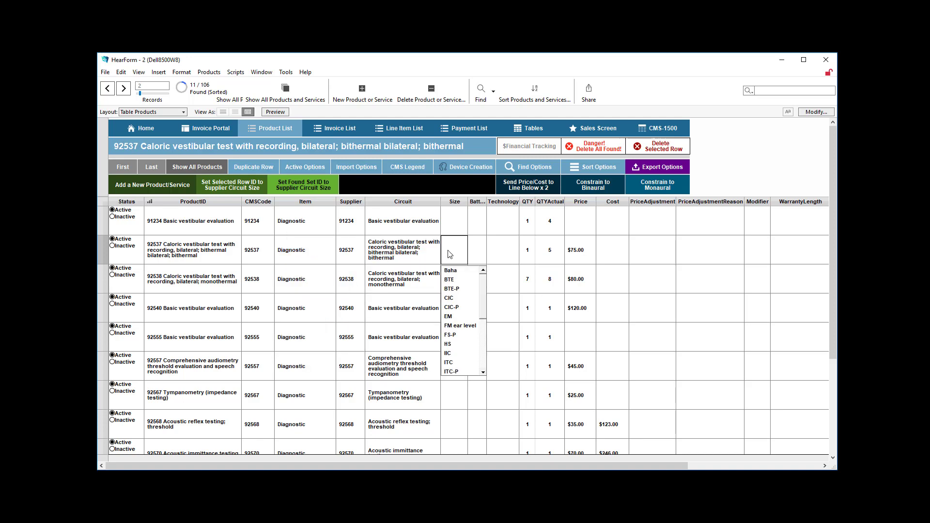
{"action": "left_click", "coordinate": [311, 251]}
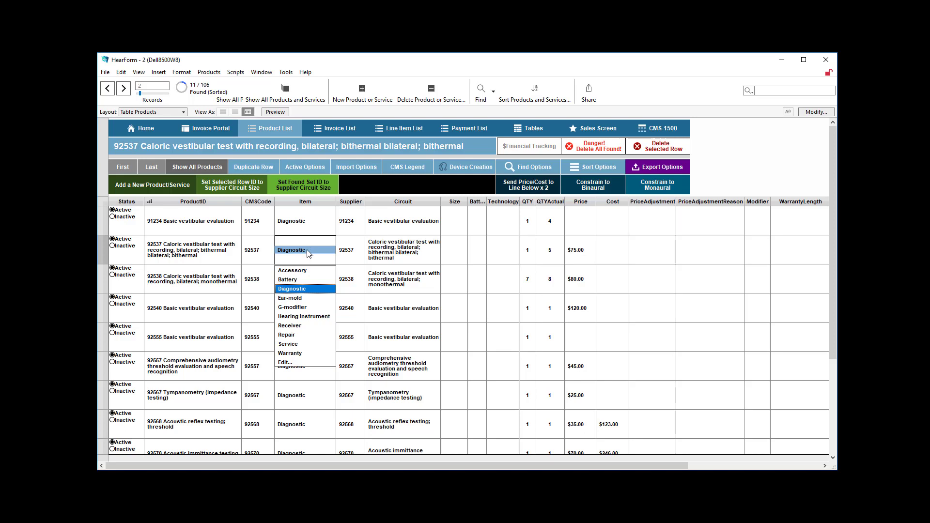
{"action": "left_click", "coordinate": [286, 363]}
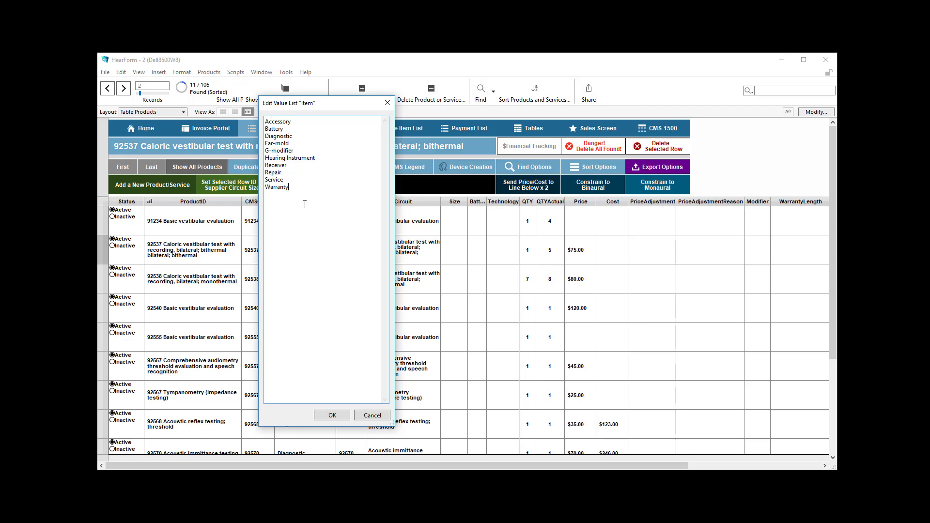
{"action": "left_click_drag", "start_coordinate": [303, 199], "coordinate": [266, 131]}
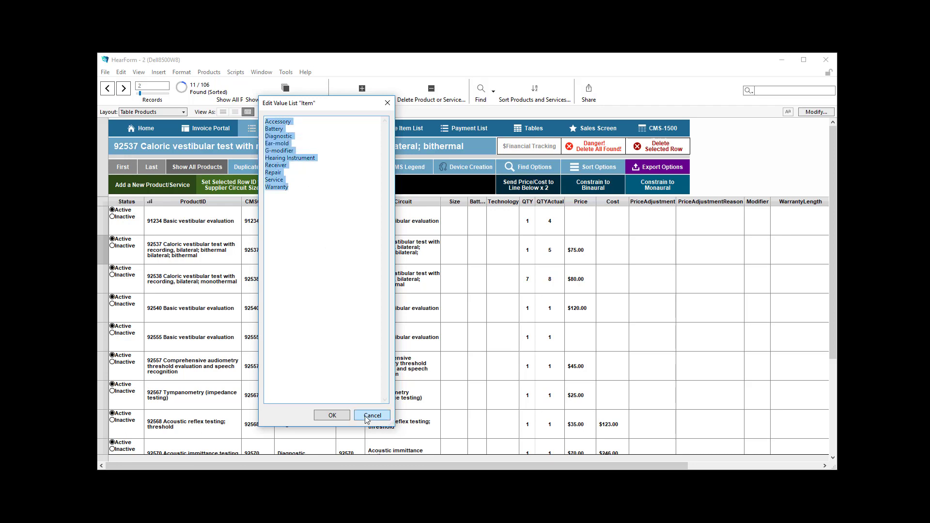
{"action": "left_click", "coordinate": [303, 142]}
{"action": "key", "text": "Return"}
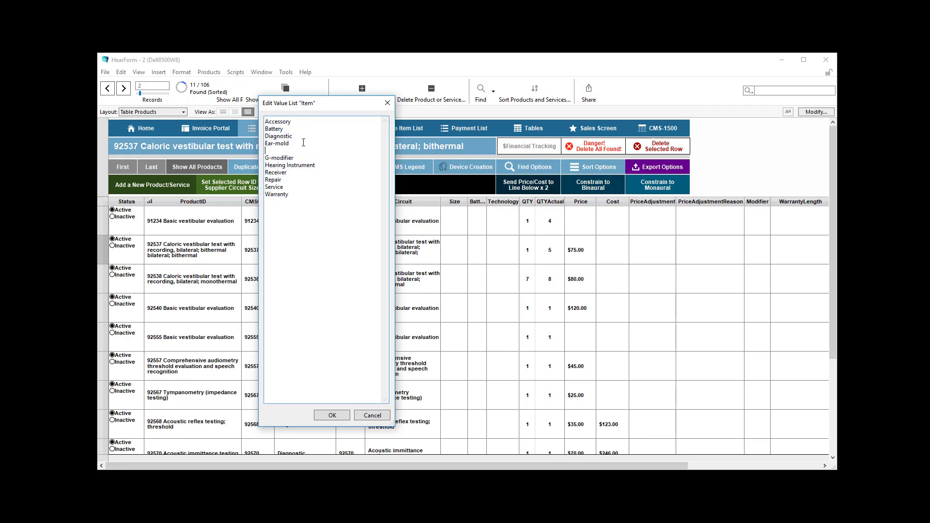
{"action": "type", "text": "FFFFFF"}
{"action": "left_click", "coordinate": [369, 416]}
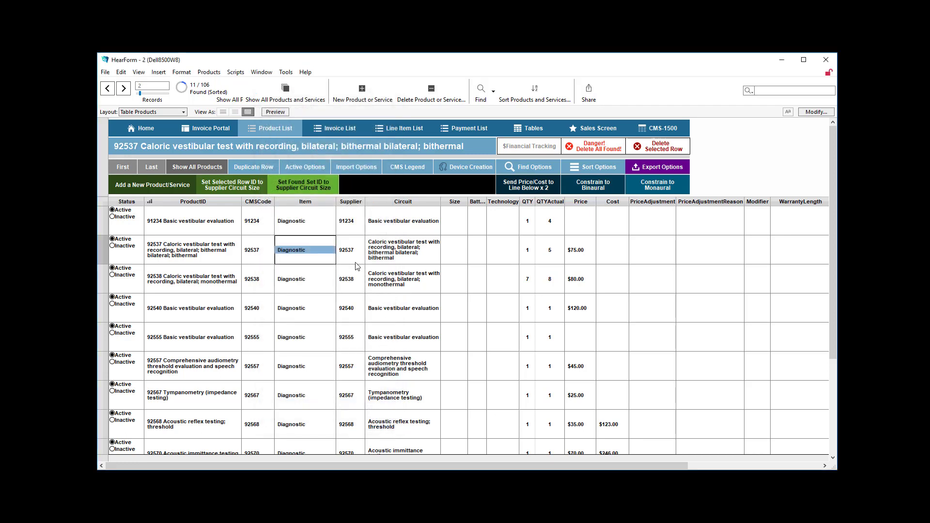
Step: Show the supplier value list for the 91234 Basic vestibular evaluation row
{"action": "left_click", "coordinate": [352, 222]}
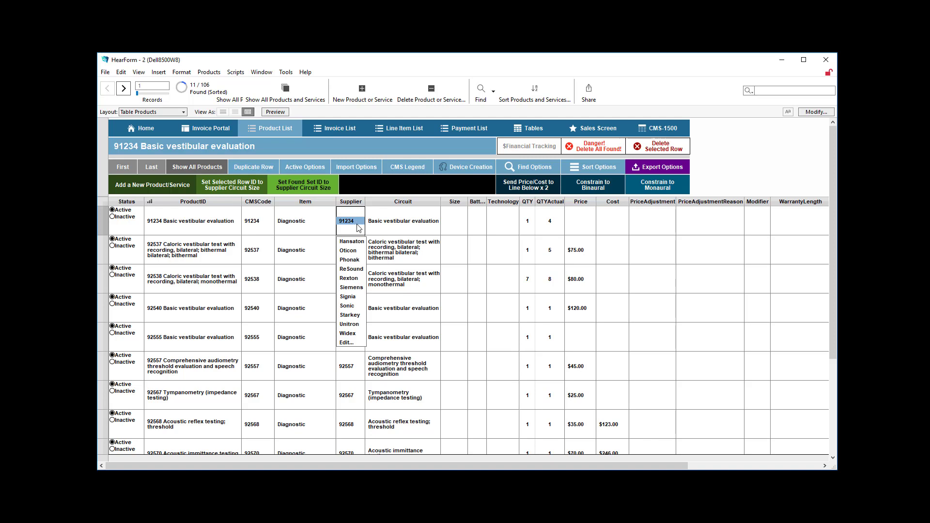
Step: Close the supplier list and filter to the 49 hearing-device products
{"action": "left_click", "coordinate": [532, 167]}
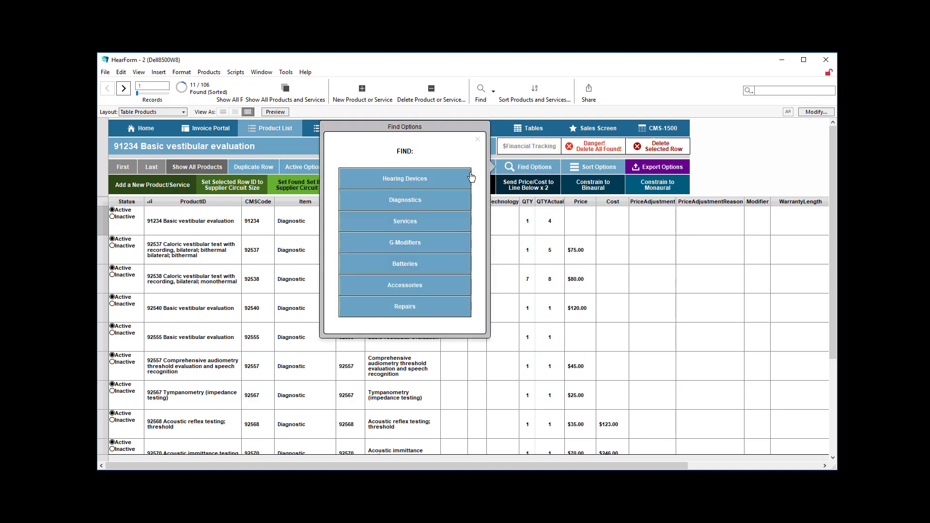
{"action": "left_click", "coordinate": [415, 178]}
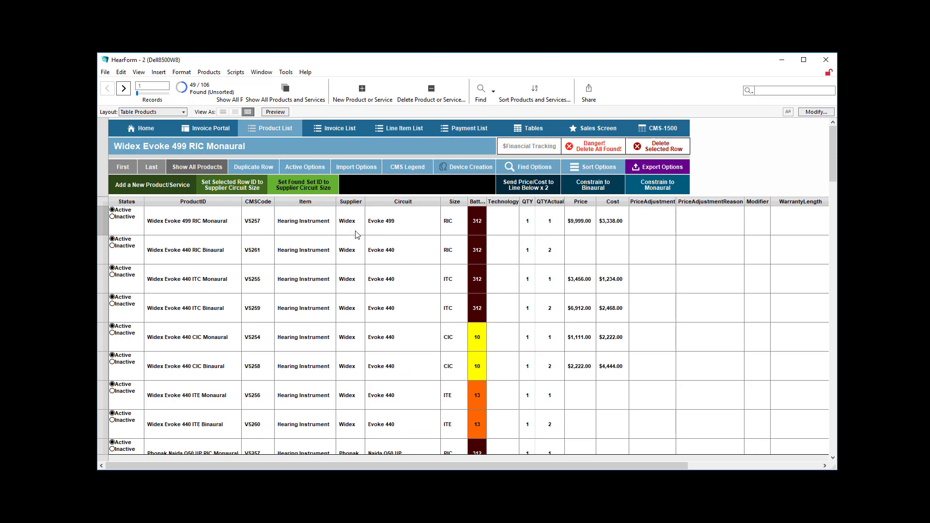
{"action": "scroll", "coordinate": [359, 271], "scroll_direction": "down", "scroll_amount": 5}
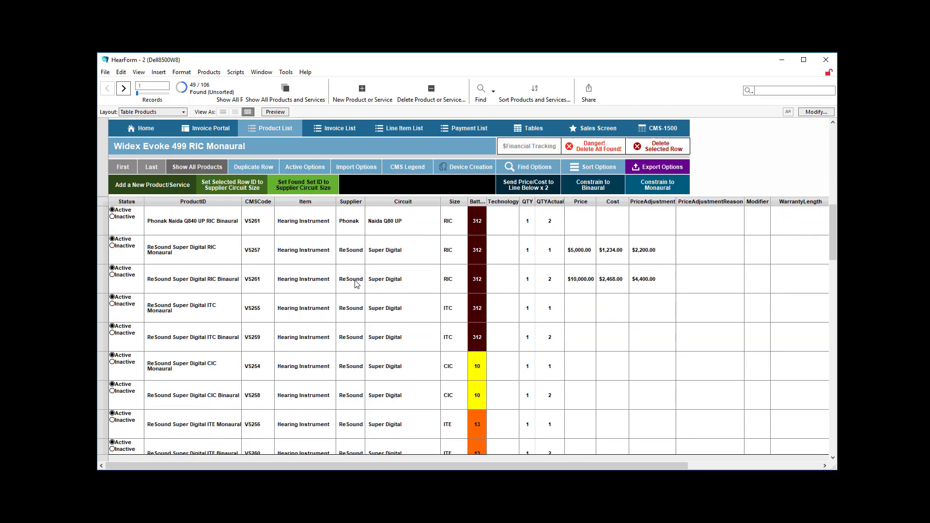
{"action": "scroll", "coordinate": [358, 285], "scroll_direction": "up", "scroll_amount": 5}
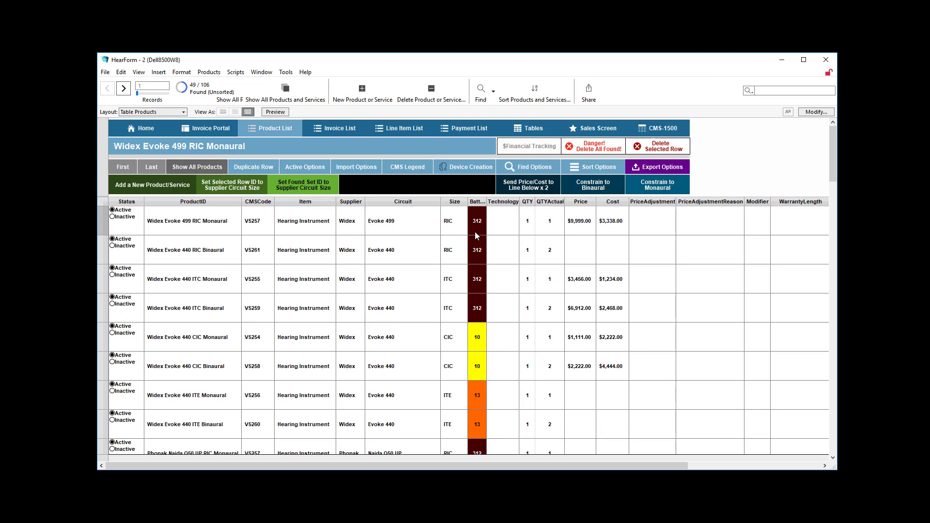
Step: Decline the empty Financial Tracking for the product and reopen the category finder
{"action": "left_click", "coordinate": [525, 147]}
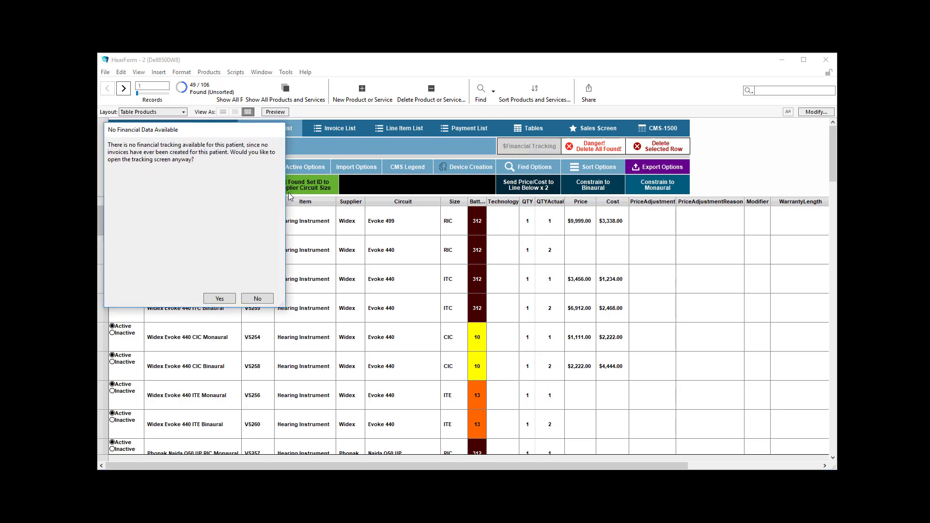
{"action": "left_click", "coordinate": [257, 297]}
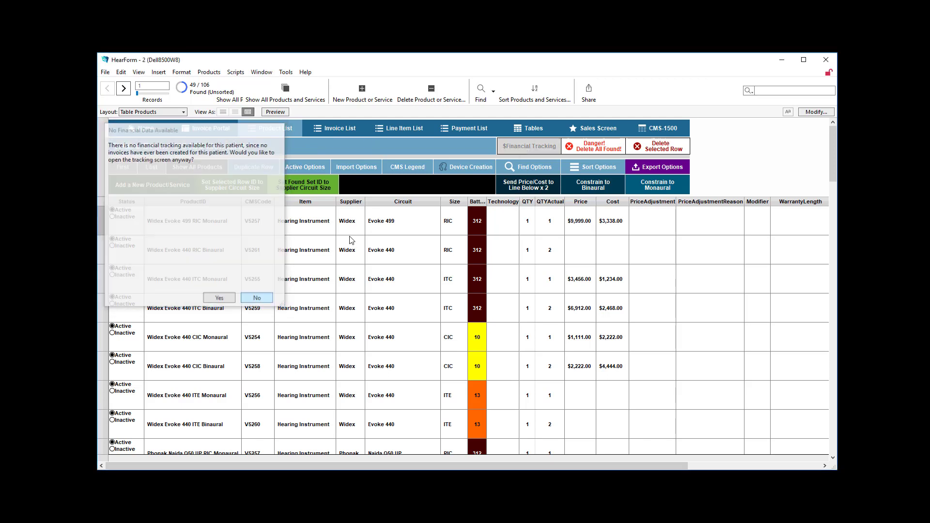
{"action": "left_click", "coordinate": [517, 170]}
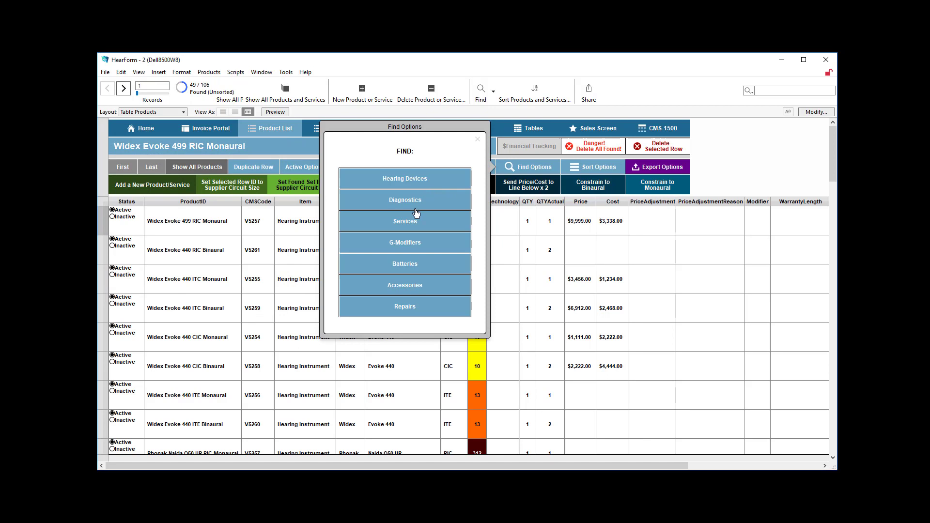
Step: Filter to the 11 diagnostics and inspect 92540's Item, Supplier, Circuit and Size choices
{"action": "left_click", "coordinate": [415, 206]}
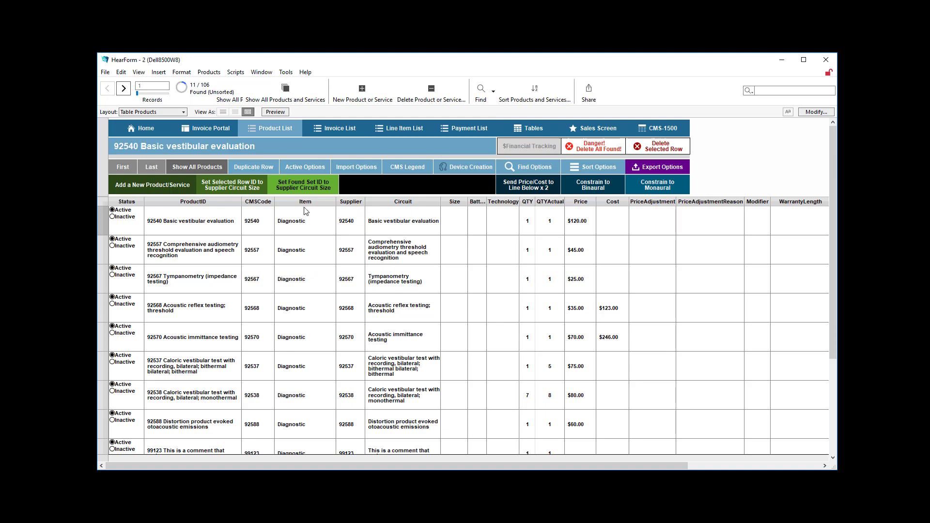
{"action": "left_click", "coordinate": [312, 220]}
{"action": "left_click", "coordinate": [311, 219]}
{"action": "left_click", "coordinate": [361, 224]}
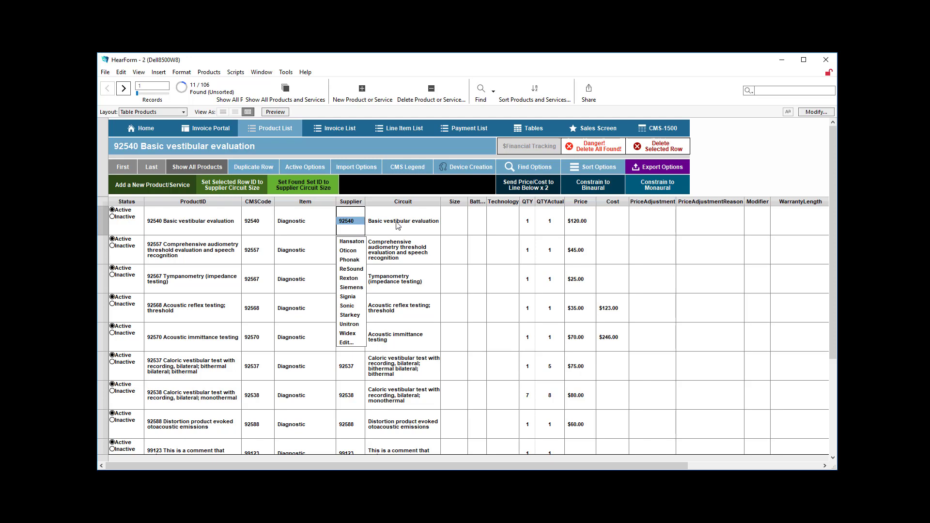
{"action": "left_click", "coordinate": [297, 223]}
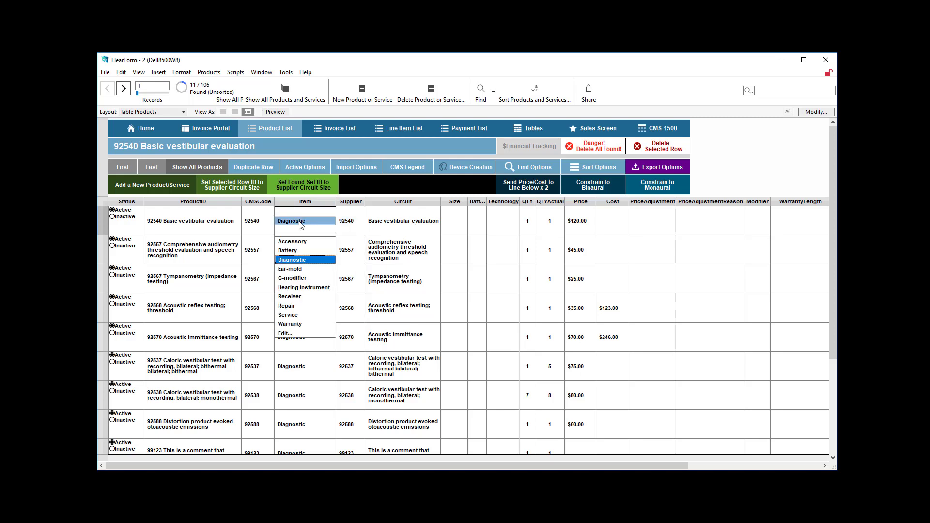
{"action": "left_click", "coordinate": [351, 228]}
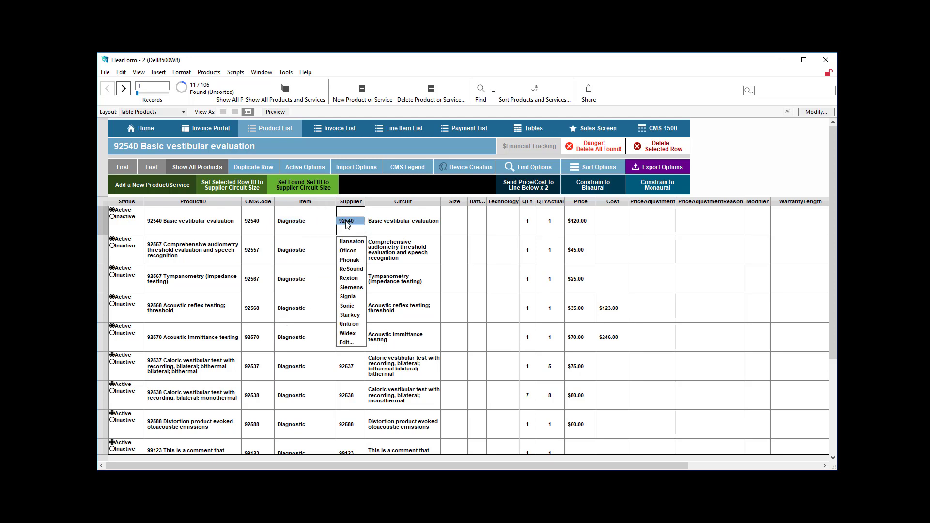
{"action": "left_click", "coordinate": [404, 224]}
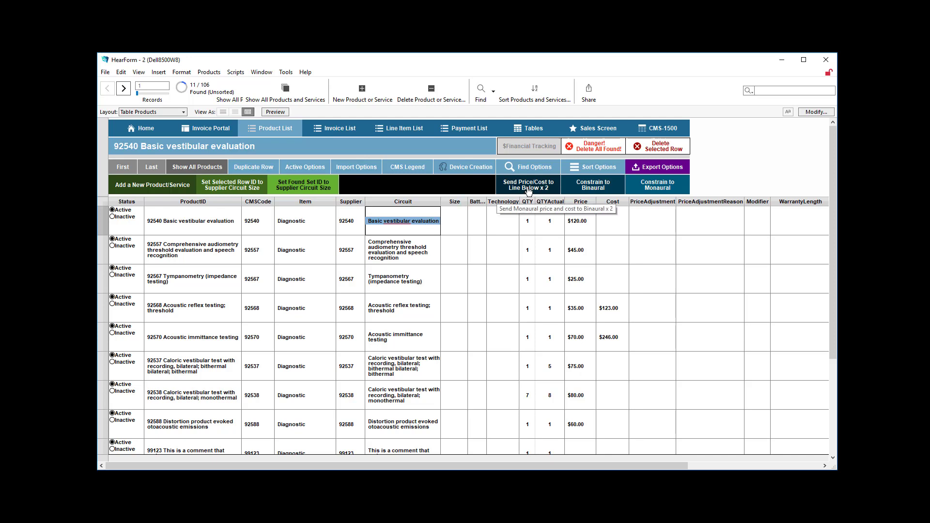
{"action": "left_click", "coordinate": [445, 221]}
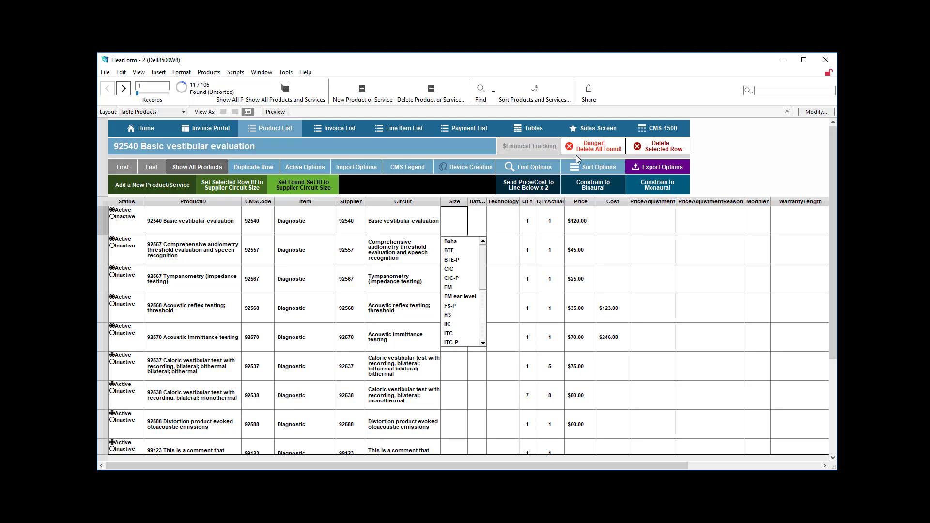
{"action": "left_click", "coordinate": [533, 165]}
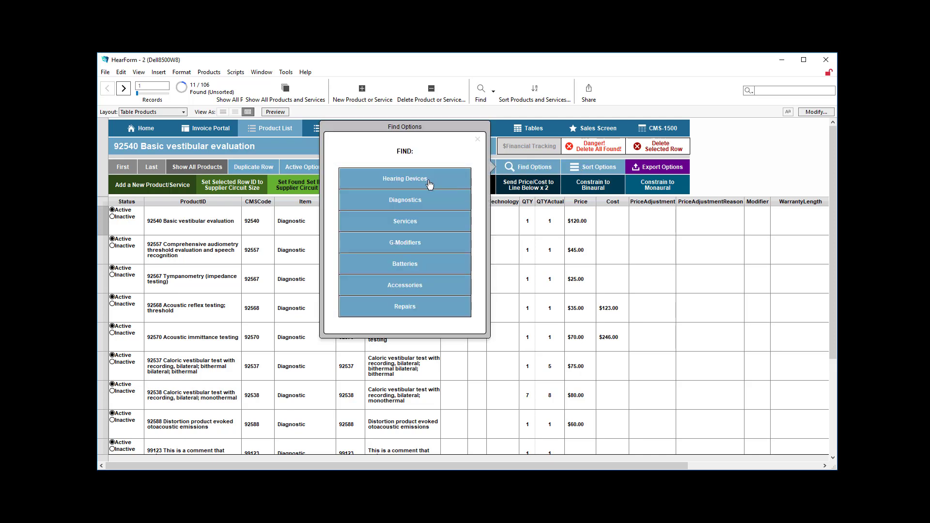
Step: Filter to Hearing Devices and inspect Evoke 440 ITC Monaural's Circuit, Size, Battery and Technology choices
{"action": "left_click", "coordinate": [420, 182]}
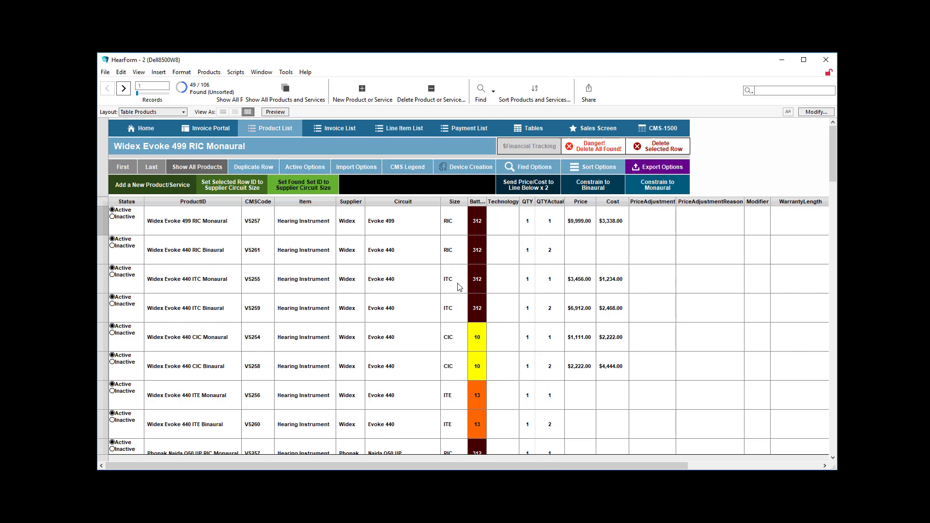
{"action": "left_click", "coordinate": [415, 281]}
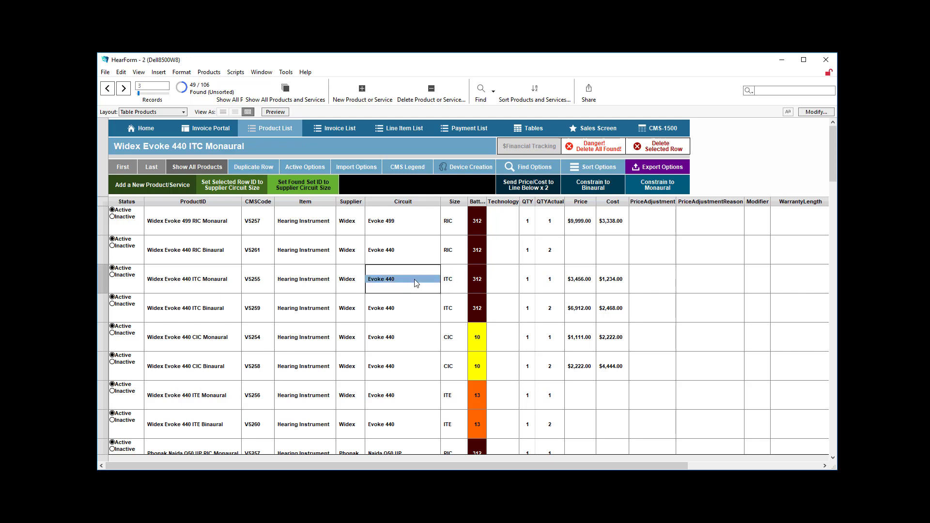
{"action": "left_click", "coordinate": [461, 279]}
{"action": "left_click", "coordinate": [461, 279]}
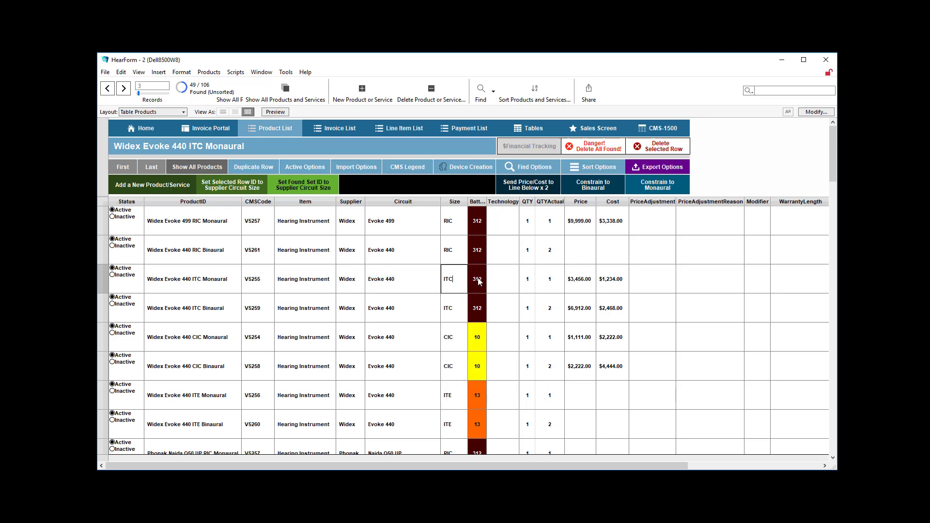
{"action": "left_click", "coordinate": [479, 280]}
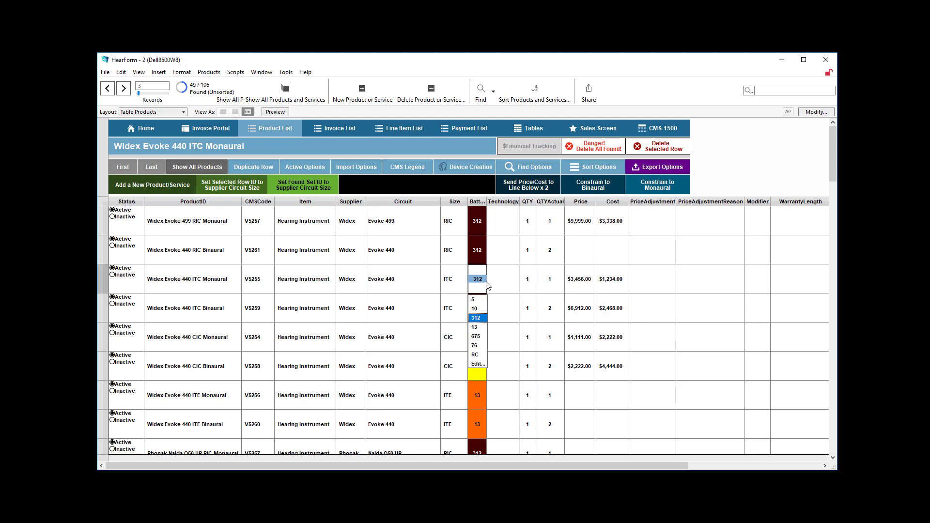
{"action": "left_click", "coordinate": [508, 287]}
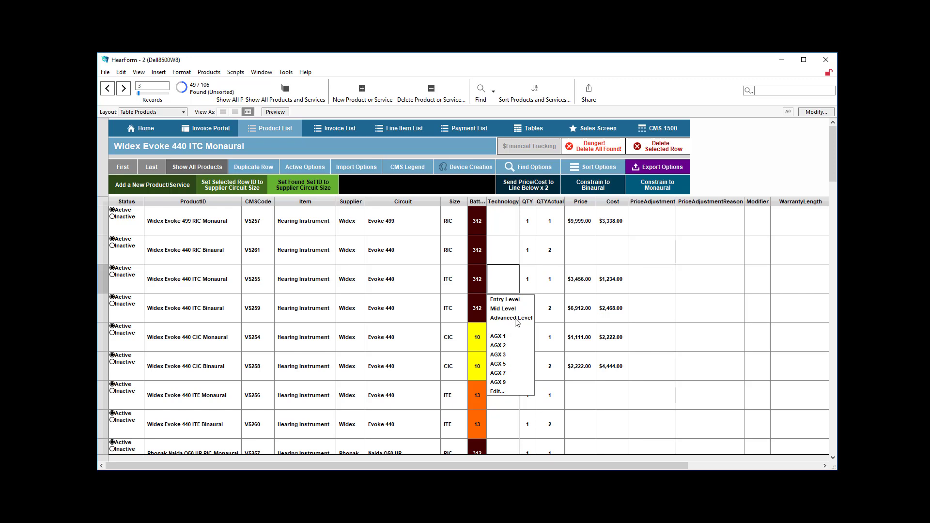
{"action": "left_click", "coordinate": [531, 231]}
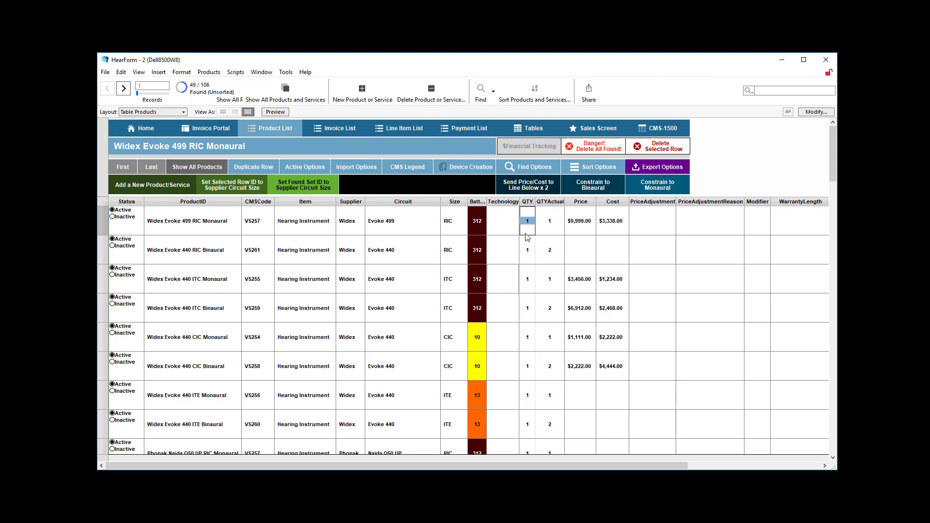
{"action": "left_click", "coordinate": [224, 222]}
{"action": "double_click", "coordinate": [222, 222]}
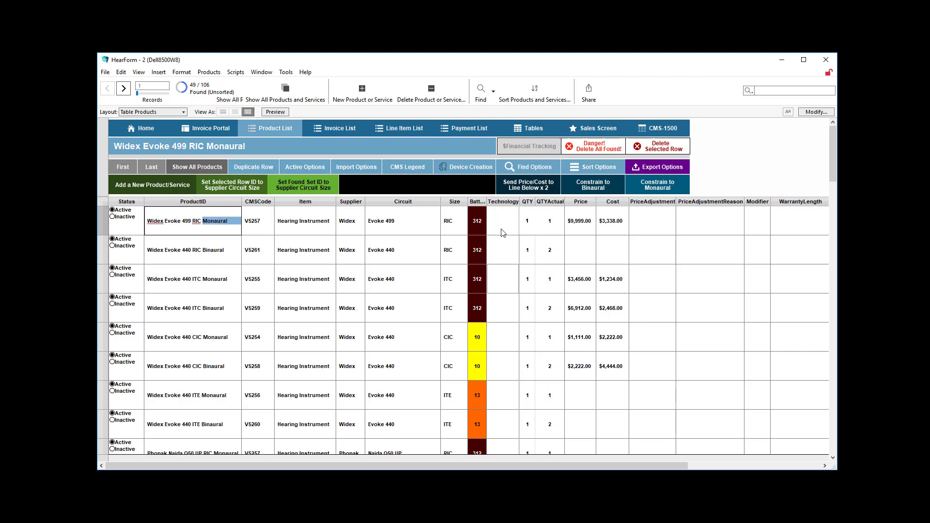
{"action": "left_click", "coordinate": [533, 223]}
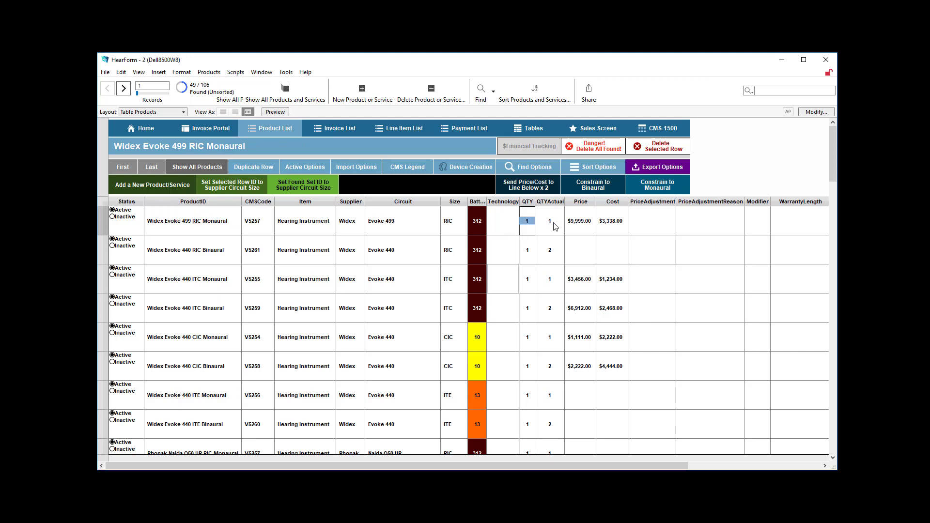
{"action": "left_click", "coordinate": [555, 227]}
{"action": "left_click", "coordinate": [211, 253]}
{"action": "double_click", "coordinate": [211, 253]}
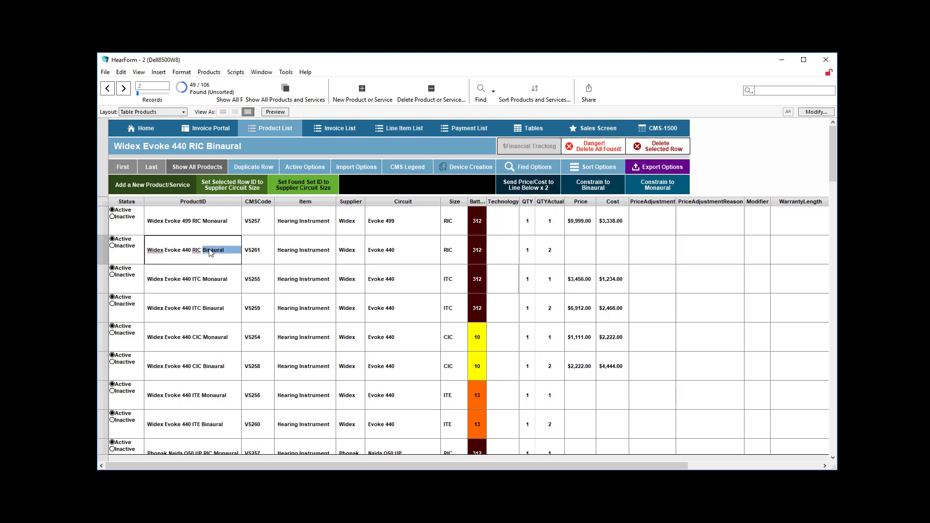
{"action": "double_click", "coordinate": [533, 253]}
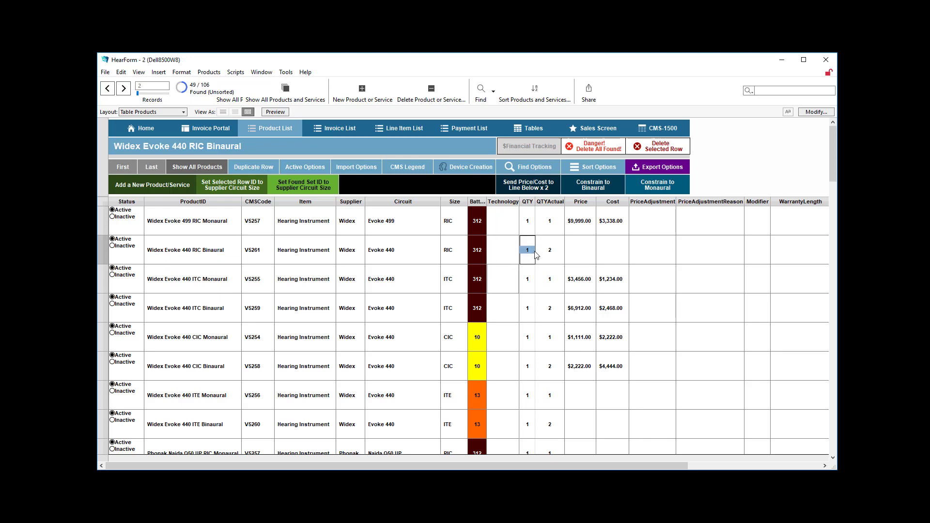
{"action": "double_click", "coordinate": [554, 253]}
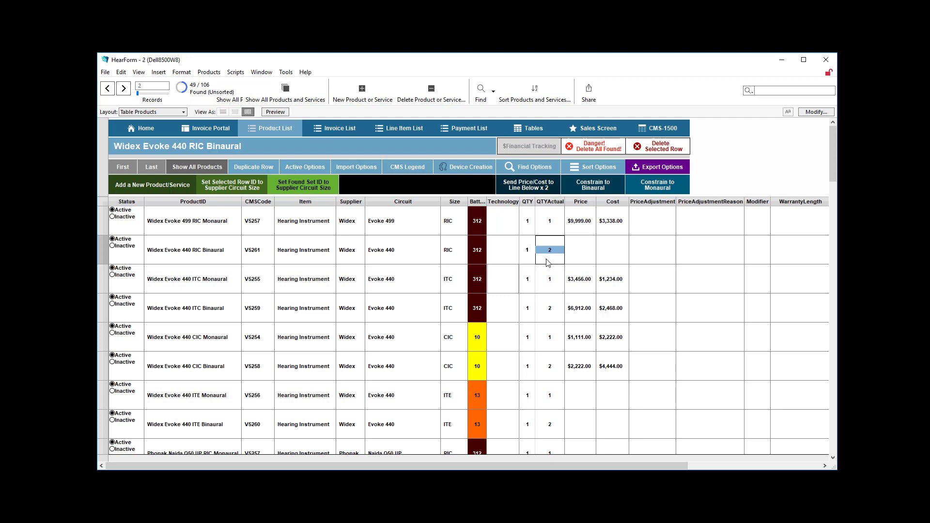
{"action": "left_click", "coordinate": [531, 254]}
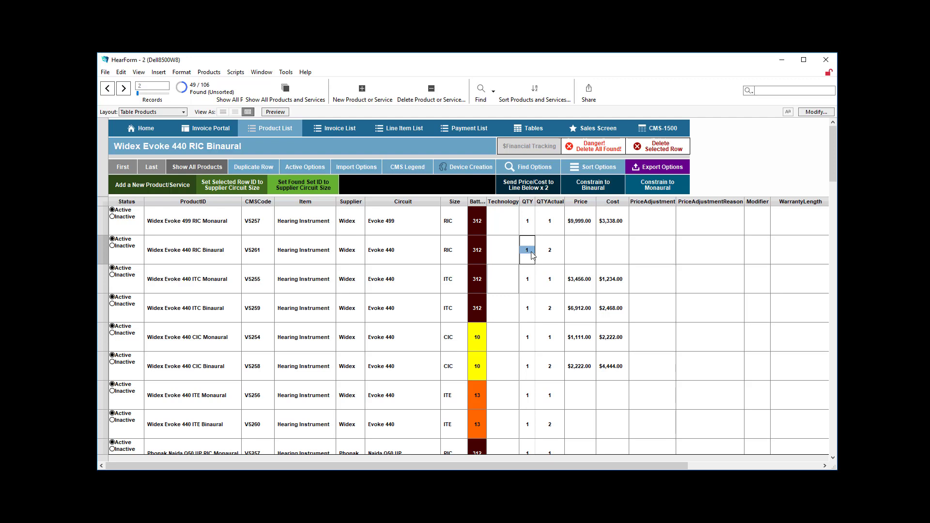
{"action": "left_click", "coordinate": [261, 252]}
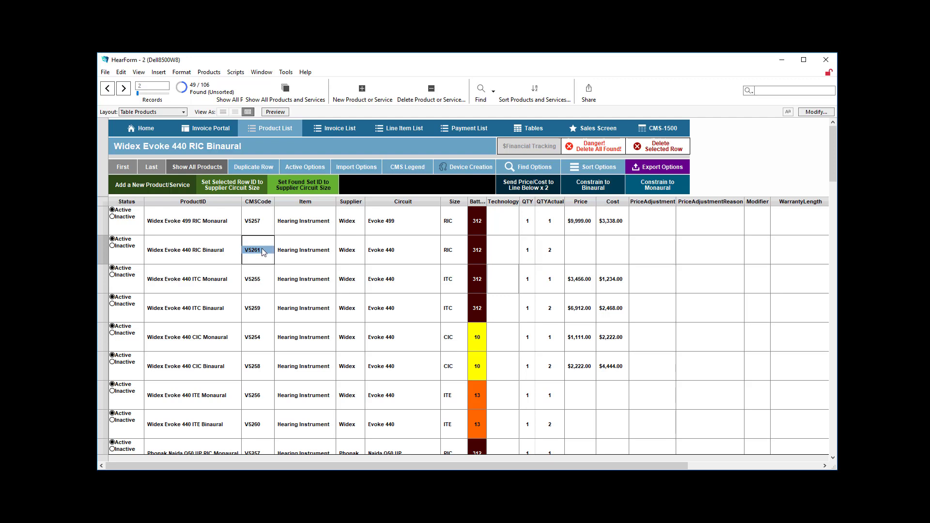
{"action": "left_click", "coordinate": [403, 169]}
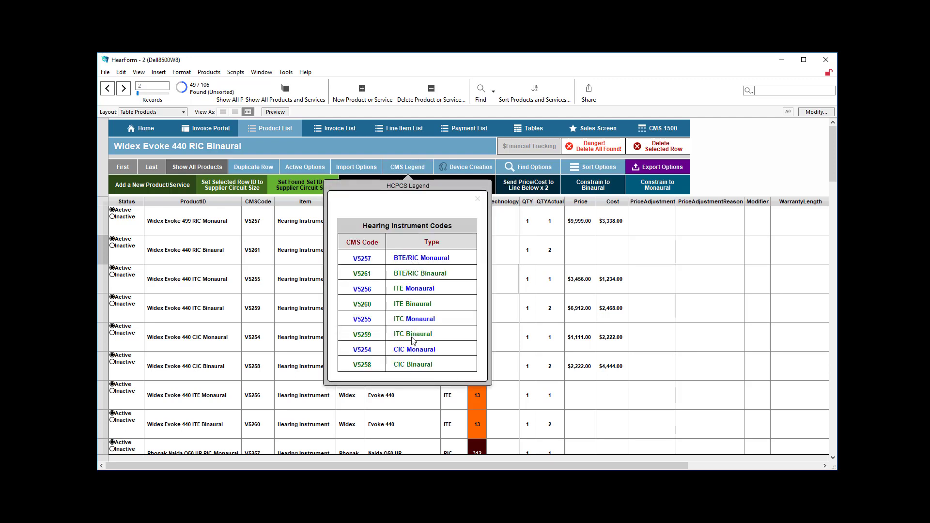
{"action": "left_click", "coordinate": [414, 165]}
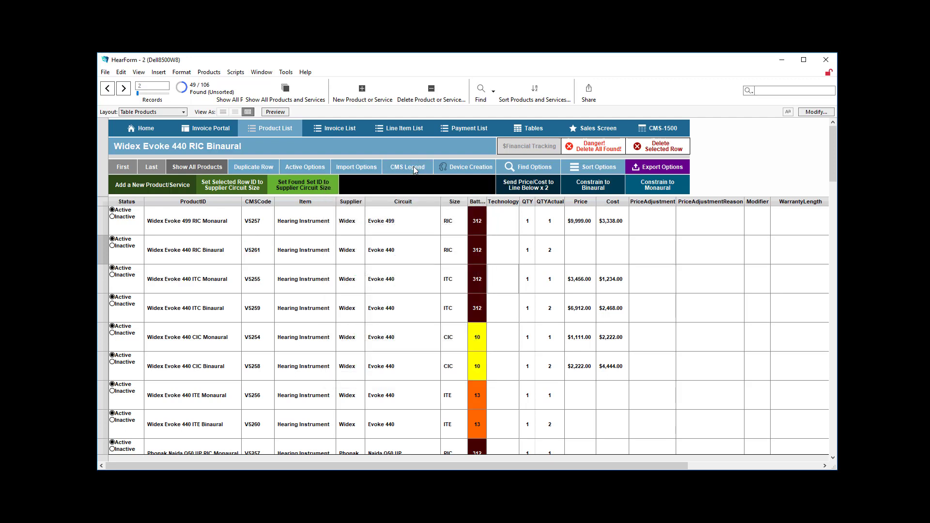
{"action": "left_click", "coordinate": [544, 249]}
{"action": "left_click", "coordinate": [533, 252]}
{"action": "left_click", "coordinate": [551, 251]}
{"action": "left_click", "coordinate": [549, 221]}
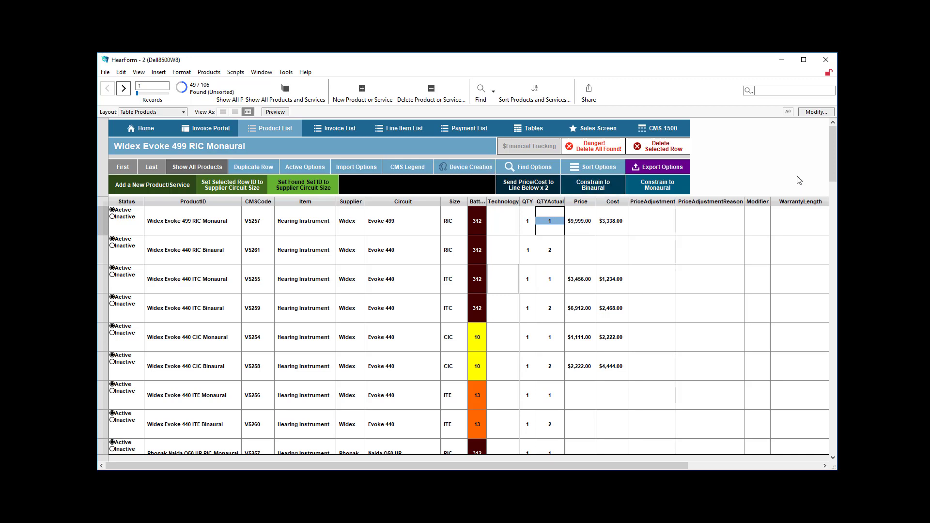
Step: Enter 3,456 as the first product's price and 2345 as its cost
{"action": "left_click", "coordinate": [581, 224]}
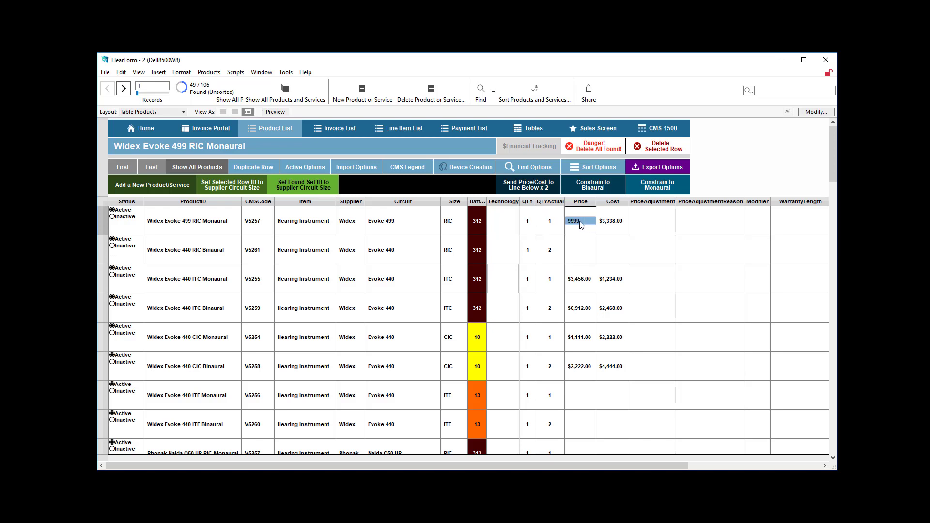
{"action": "type", "text": "3,456"}
{"action": "left_click", "coordinate": [620, 224]}
{"action": "type", "text": "2345"}
{"action": "left_click", "coordinate": [736, 174]}
Step: Recheck the price and the 2345 cost value, keeping both unchanged
{"action": "left_click", "coordinate": [590, 224]}
{"action": "key", "text": "Right"}
{"action": "key", "text": "Tab"}
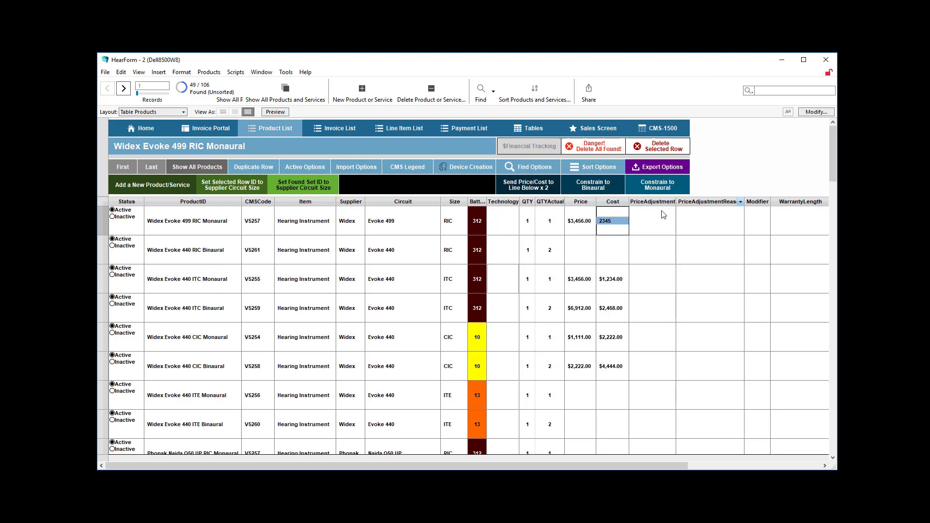
{"action": "left_click", "coordinate": [613, 221]}
{"action": "double_click", "coordinate": [613, 221]}
{"action": "left_click", "coordinate": [662, 228]}
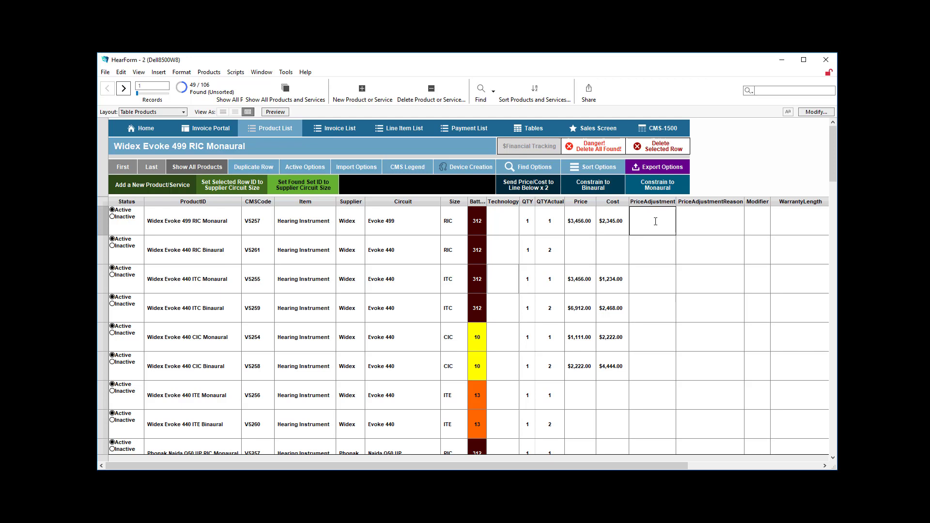
Step: Change the price to $5,678.00 and add a $2,000.00 price adjustment
{"action": "left_click", "coordinate": [594, 225]}
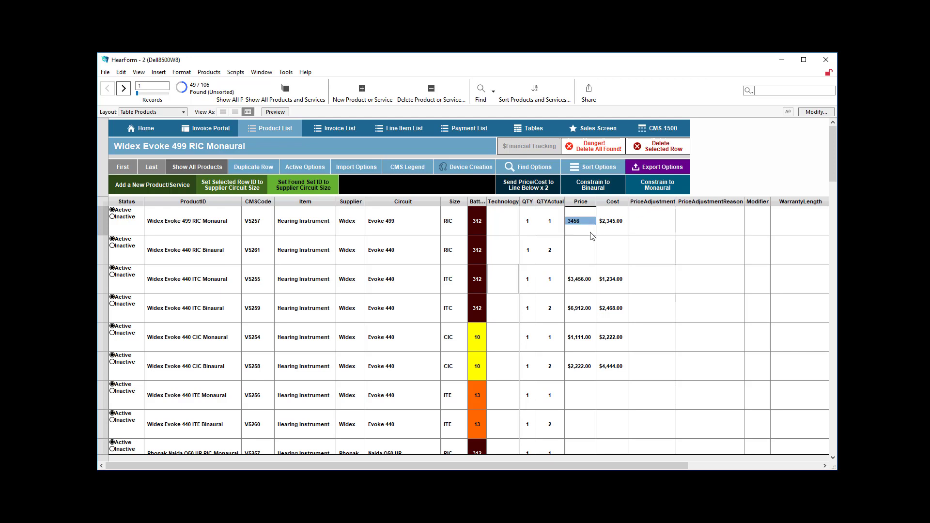
{"action": "type", "text": "5678"}
{"action": "left_click", "coordinate": [721, 168]}
{"action": "left_click", "coordinate": [647, 225]}
{"action": "type", "text": "2000"}
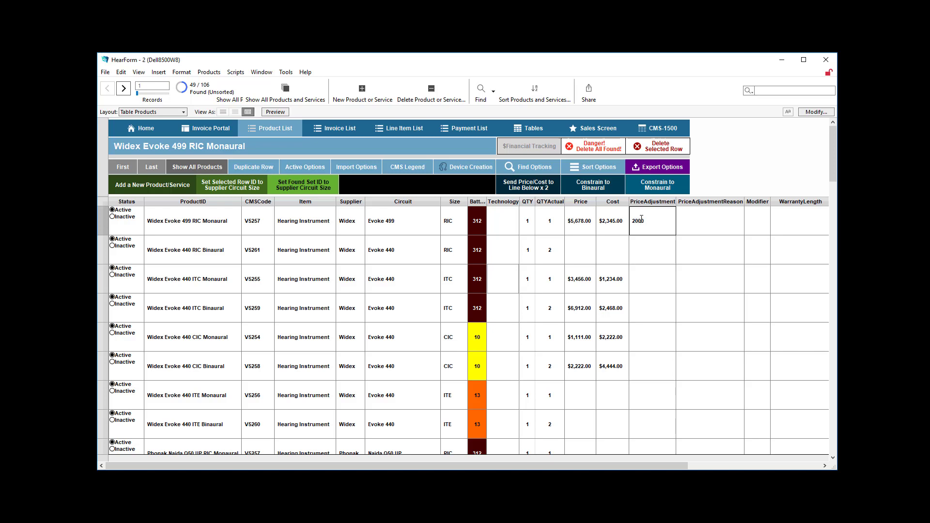
{"action": "left_click", "coordinate": [717, 166]}
{"action": "left_click", "coordinate": [658, 227]}
{"action": "left_click", "coordinate": [685, 227]}
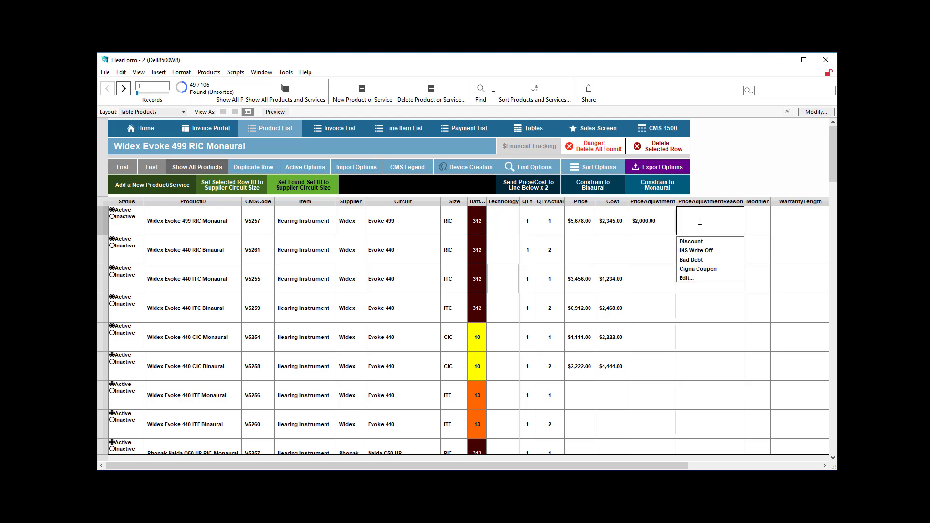
{"action": "left_click", "coordinate": [705, 251]}
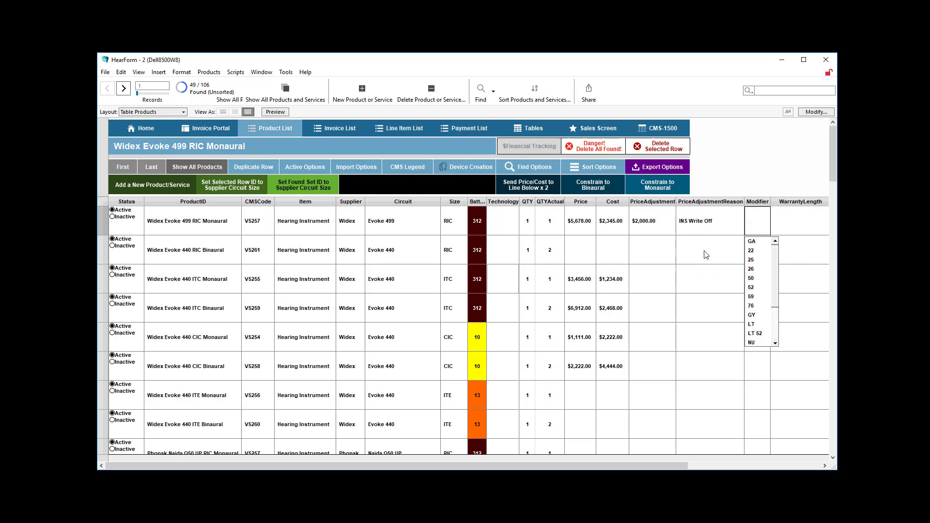
{"action": "left_click", "coordinate": [706, 224]}
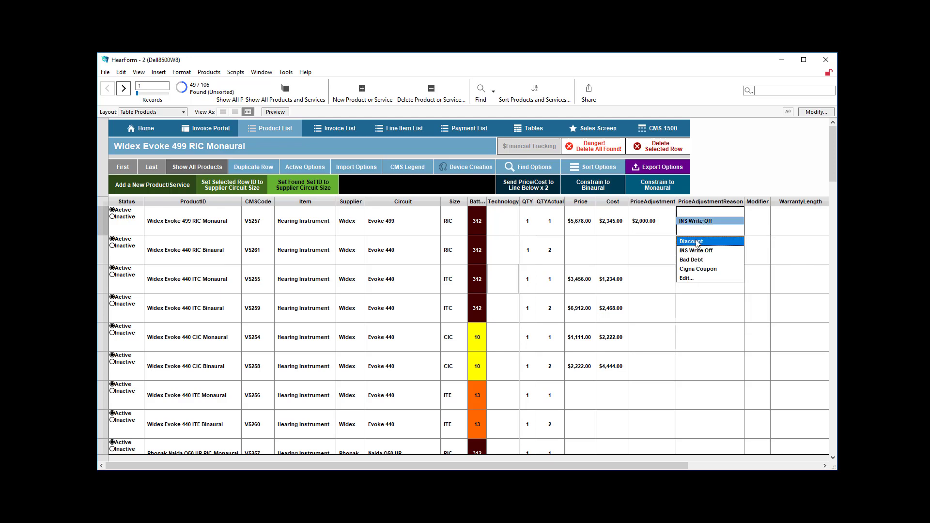
{"action": "left_click", "coordinate": [698, 241]}
{"action": "left_click", "coordinate": [722, 162]}
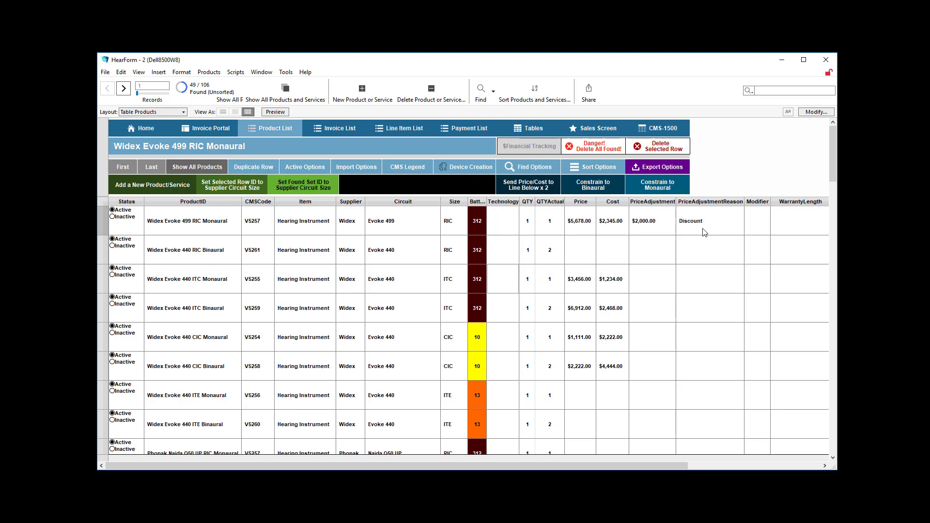
{"action": "left_click", "coordinate": [757, 226]}
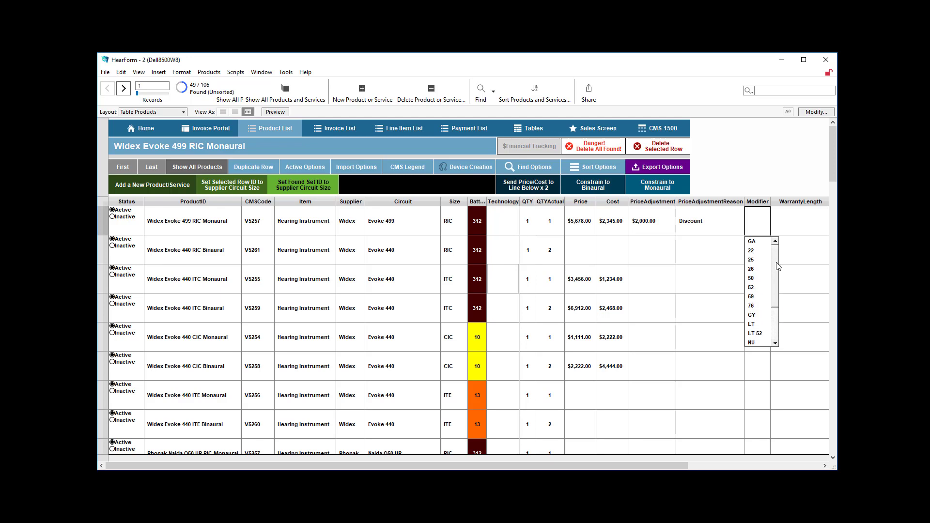
{"action": "left_click_drag", "start_coordinate": [621, 463], "coordinate": [791, 454]}
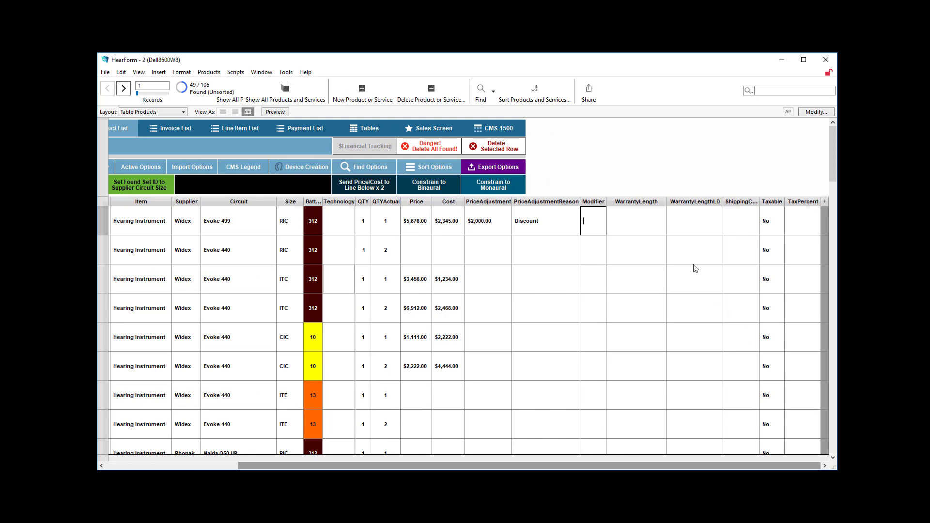
{"action": "left_click", "coordinate": [651, 220]}
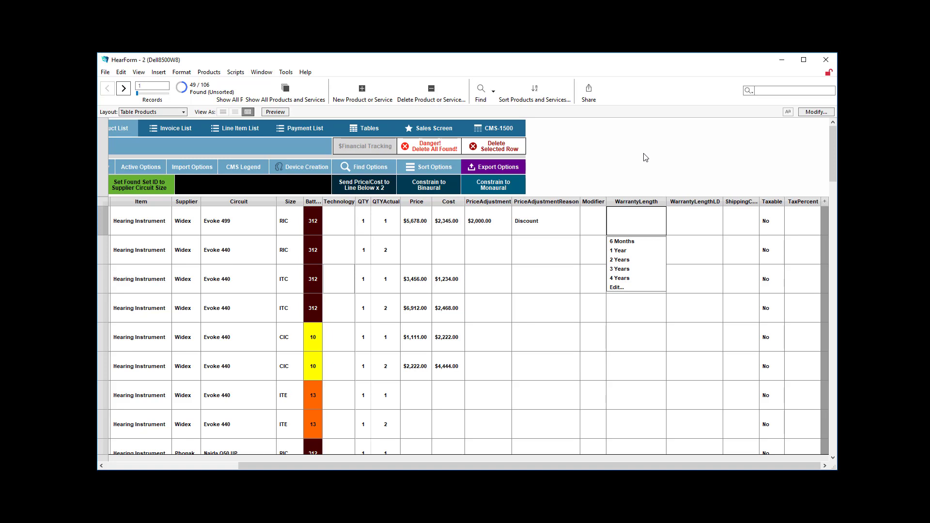
{"action": "left_click", "coordinate": [698, 231]}
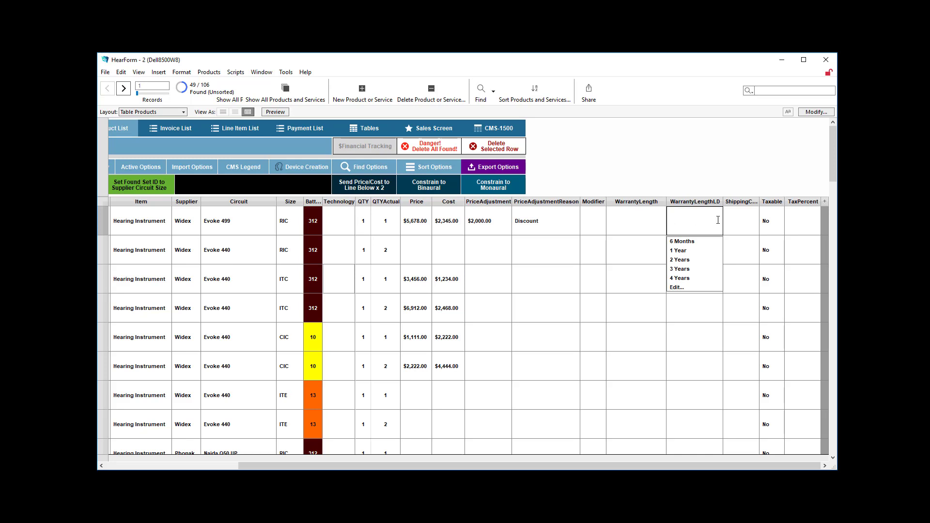
{"action": "left_click", "coordinate": [736, 225]}
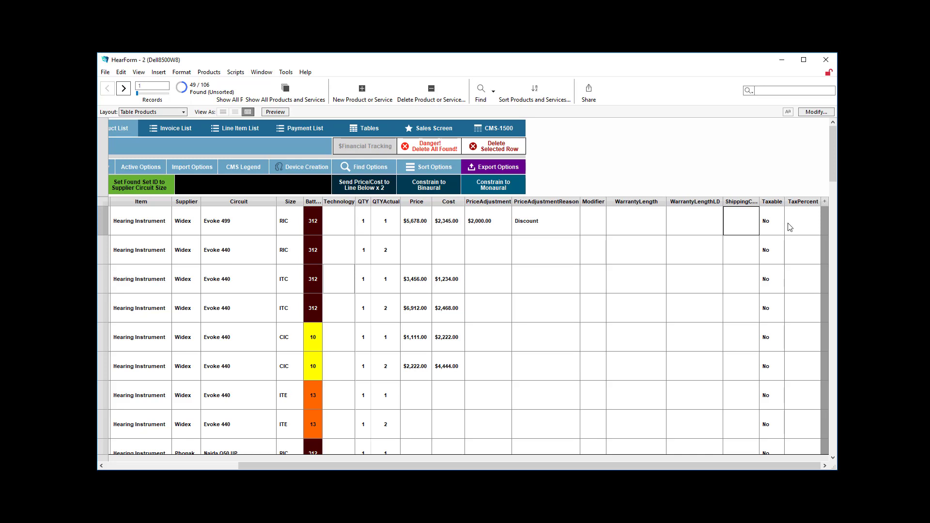
{"action": "left_click", "coordinate": [772, 222]}
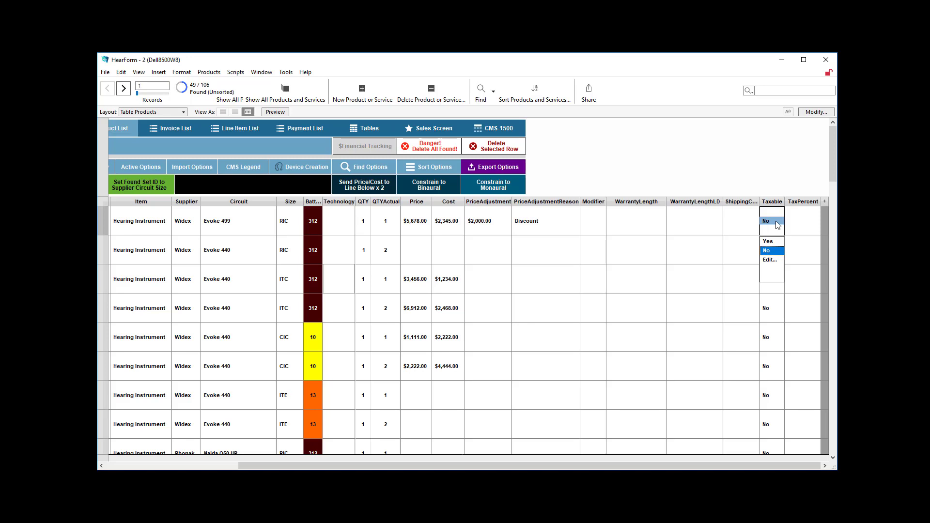
{"action": "left_click", "coordinate": [810, 220]}
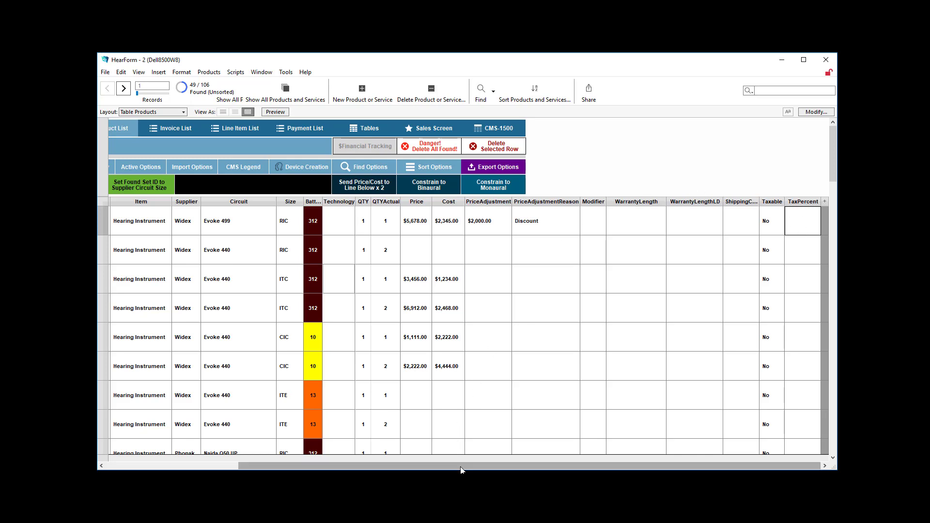
{"action": "left_click_drag", "start_coordinate": [462, 469], "coordinate": [274, 461]}
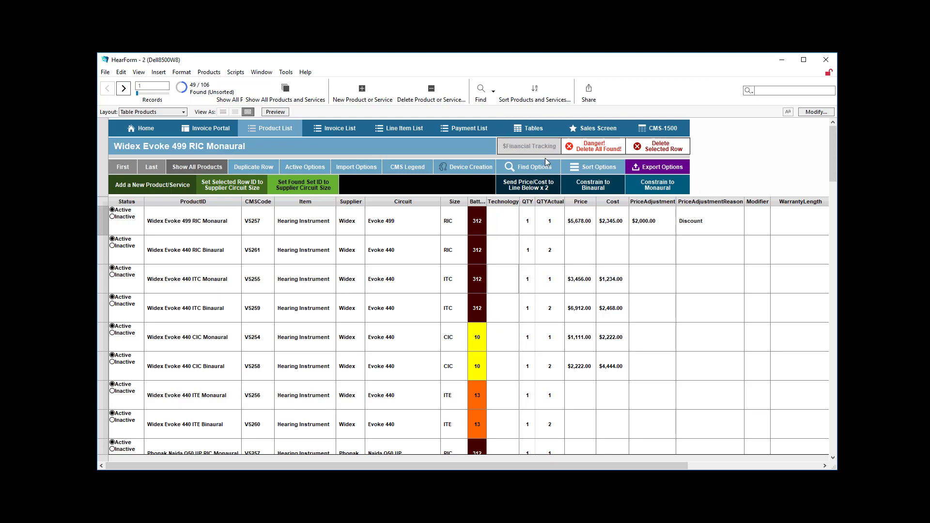
Step: Show all 106 products, switch to omitted-only so the list is empty, and open Device Creation
{"action": "key", "text": "ctrl+j"}
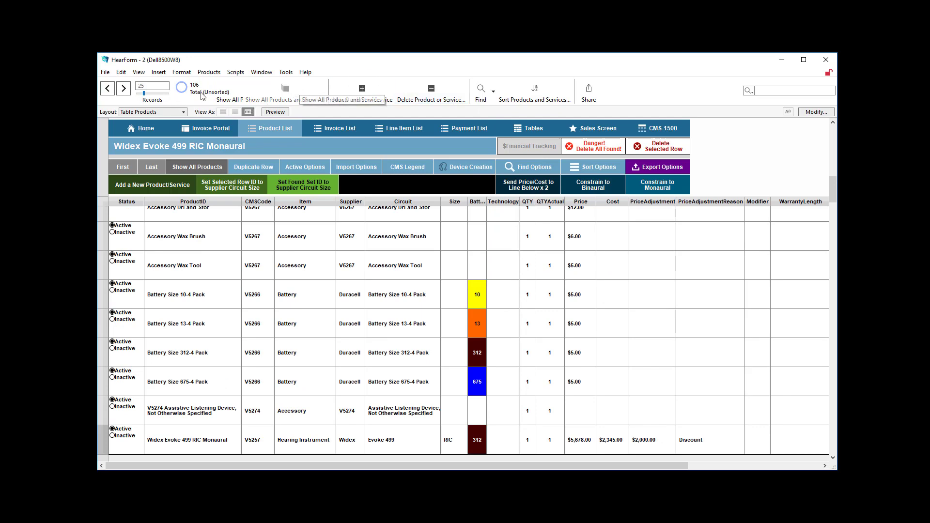
{"action": "left_click", "coordinate": [186, 91]}
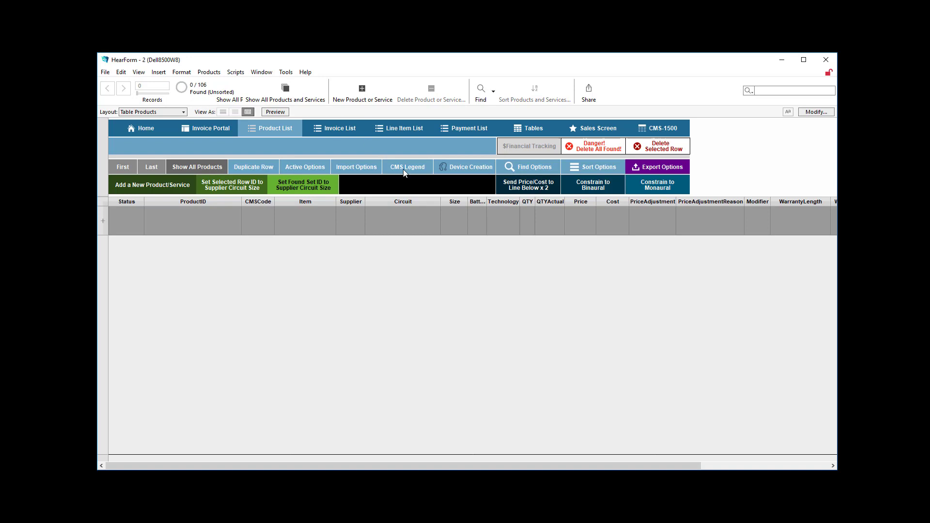
{"action": "left_click", "coordinate": [449, 168]}
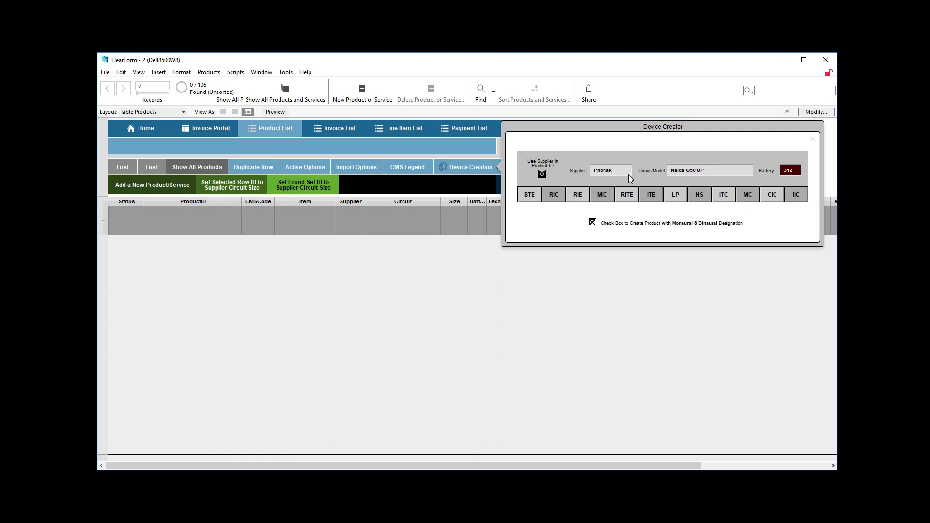
Step: Set the circuit to New Digital and create RIC and ITC products with battery 312
{"action": "left_click", "coordinate": [690, 174]}
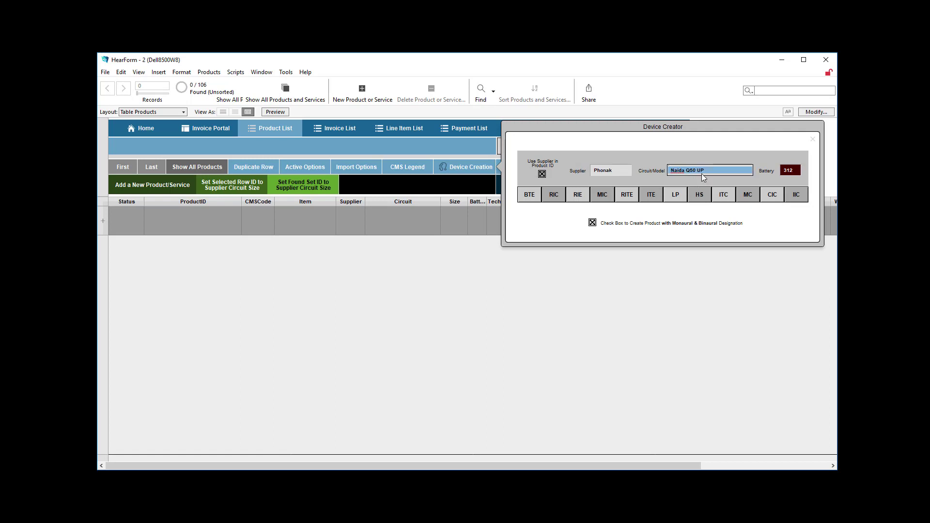
{"action": "type", "text": "New Digital"}
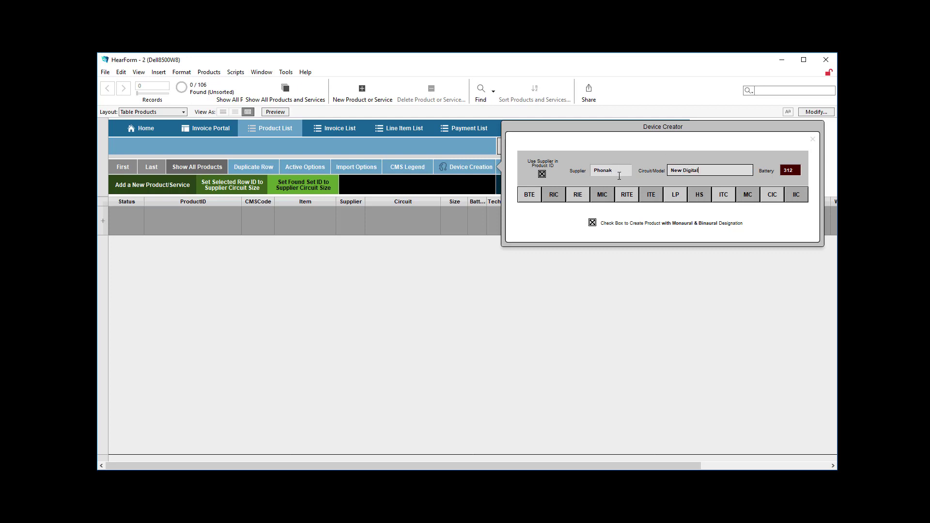
{"action": "left_click", "coordinate": [798, 171]}
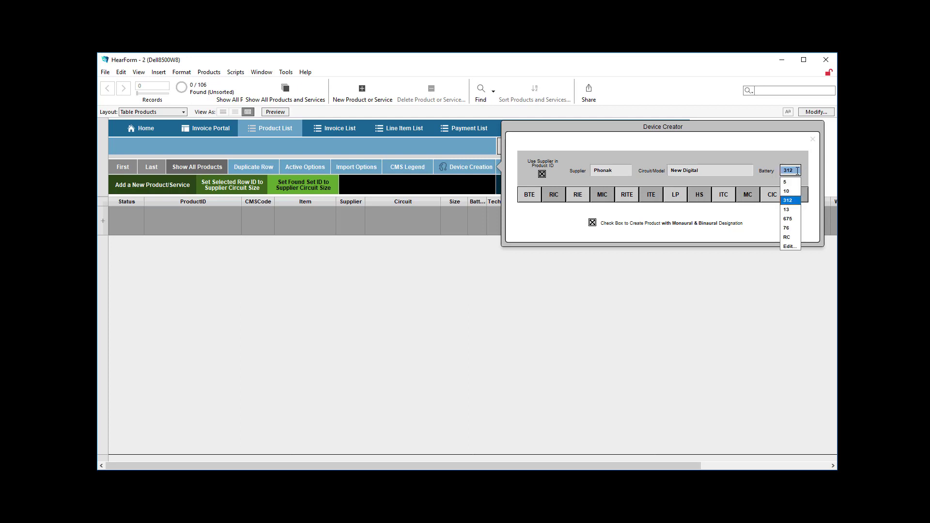
{"action": "left_click", "coordinate": [775, 161]}
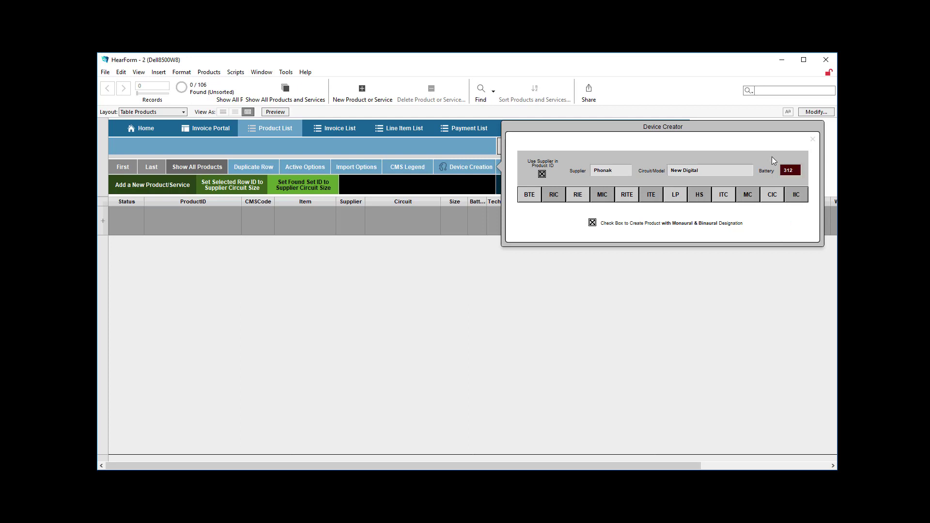
{"action": "left_click", "coordinate": [557, 198]}
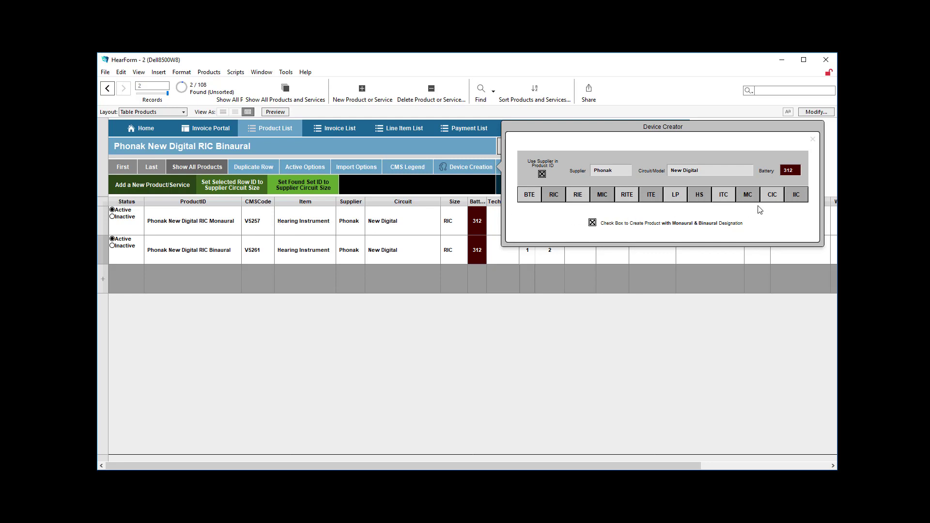
{"action": "left_click", "coordinate": [724, 195]}
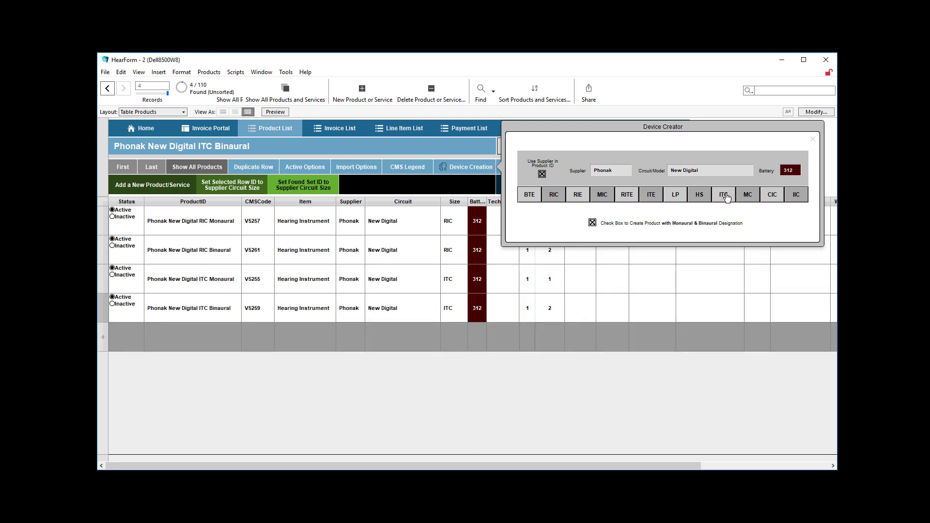
Step: Create CIC with battery 10 and ITE with battery 13, then select the RIC CMS codes
{"action": "left_click", "coordinate": [790, 170]}
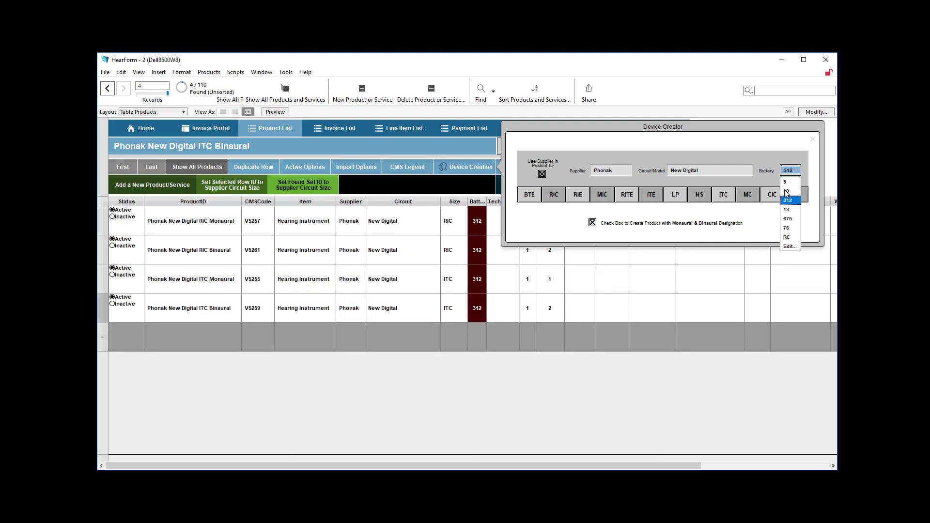
{"action": "left_click", "coordinate": [786, 192]}
{"action": "left_click", "coordinate": [773, 194]}
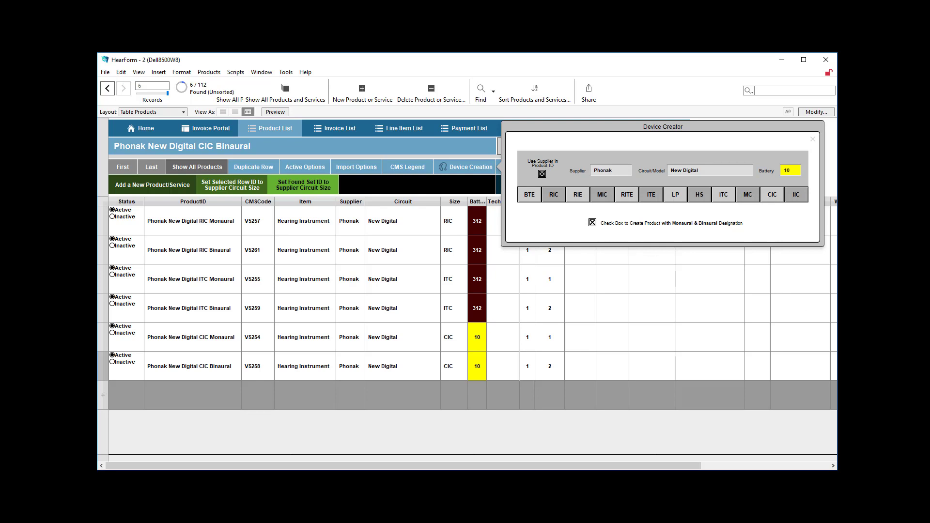
{"action": "left_click", "coordinate": [793, 172]}
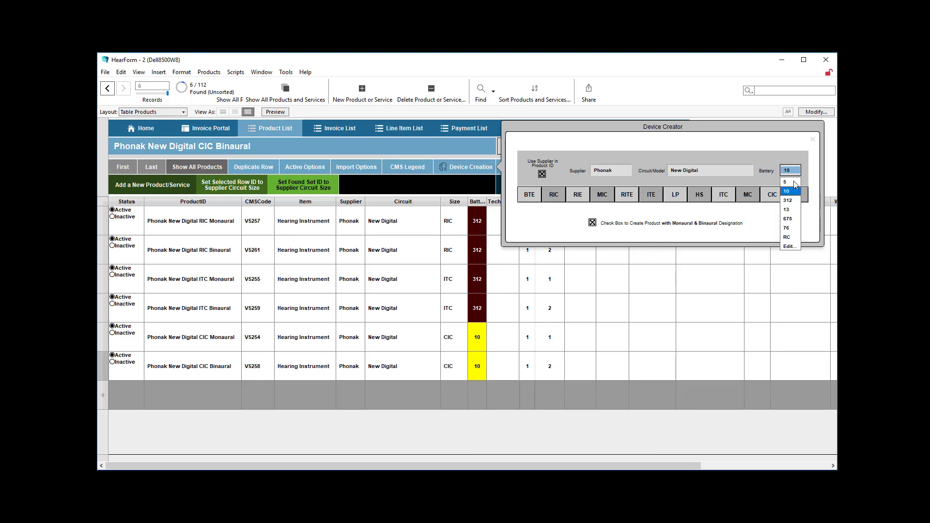
{"action": "left_click", "coordinate": [787, 210]}
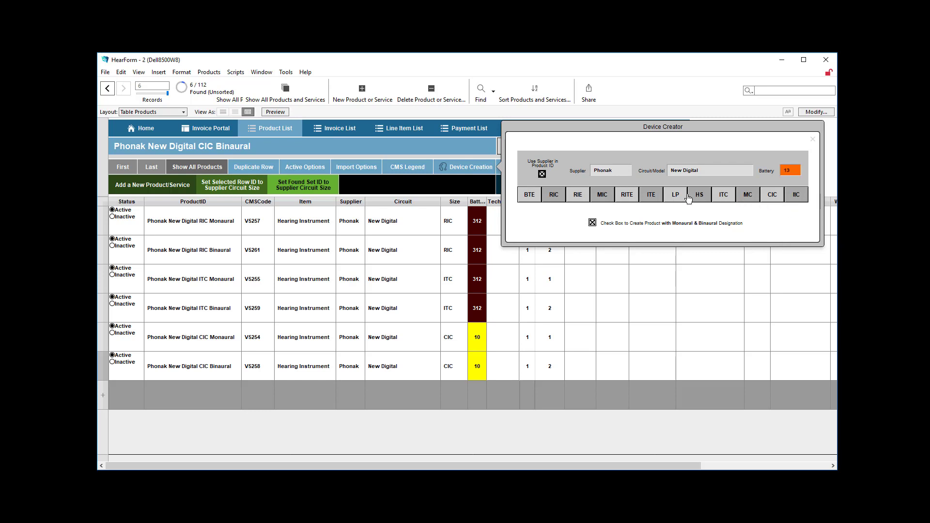
{"action": "left_click", "coordinate": [651, 194]}
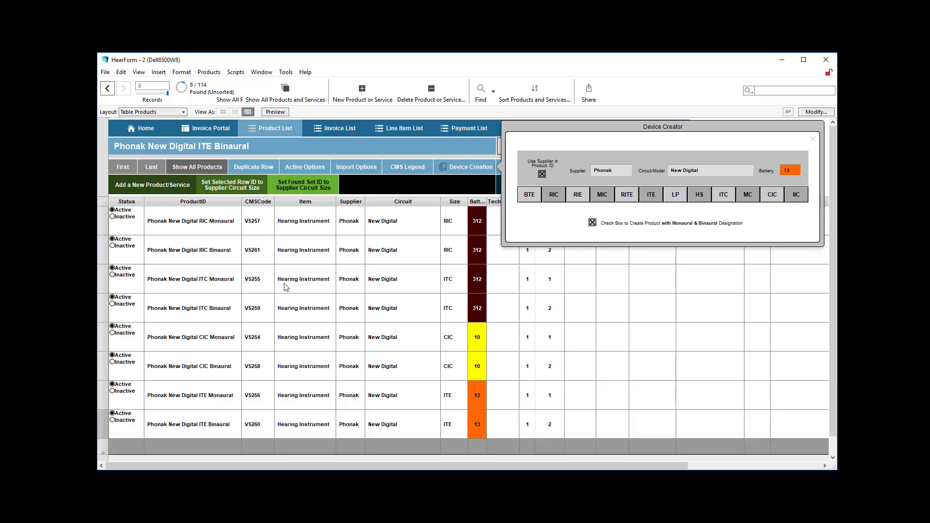
{"action": "left_click", "coordinate": [258, 221]}
{"action": "left_click", "coordinate": [259, 250]}
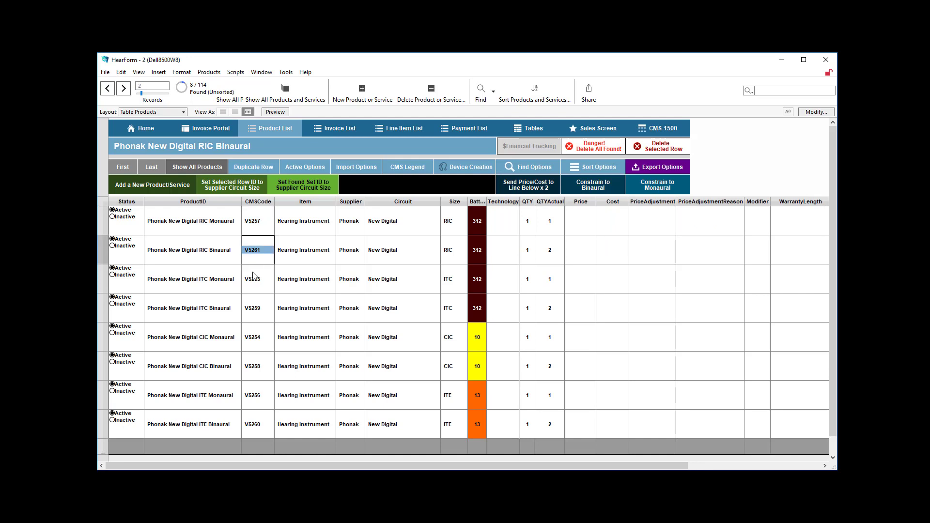
Step: Compare CMS codes V5255, V5257 and V5261 against the HCPCS legend, then close the legend
{"action": "left_click", "coordinate": [255, 276]}
{"action": "left_click", "coordinate": [266, 222]}
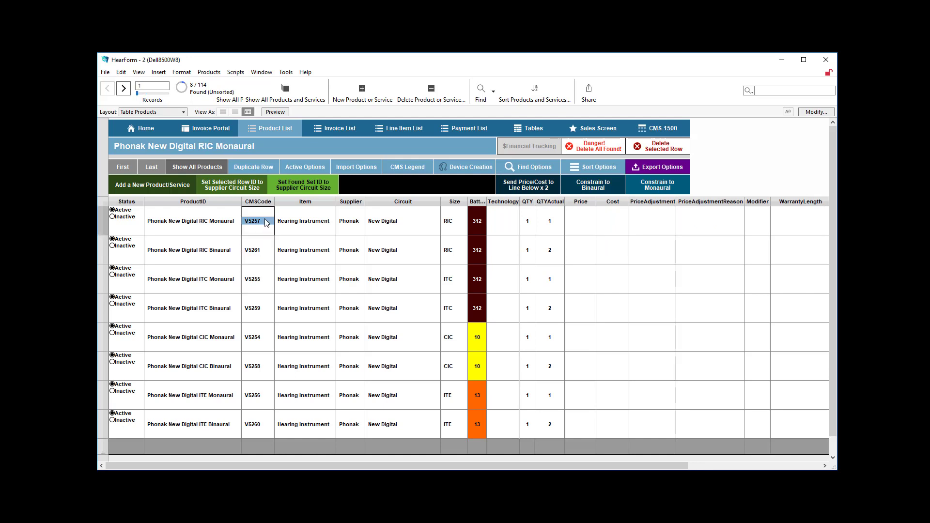
{"action": "left_click", "coordinate": [262, 249]}
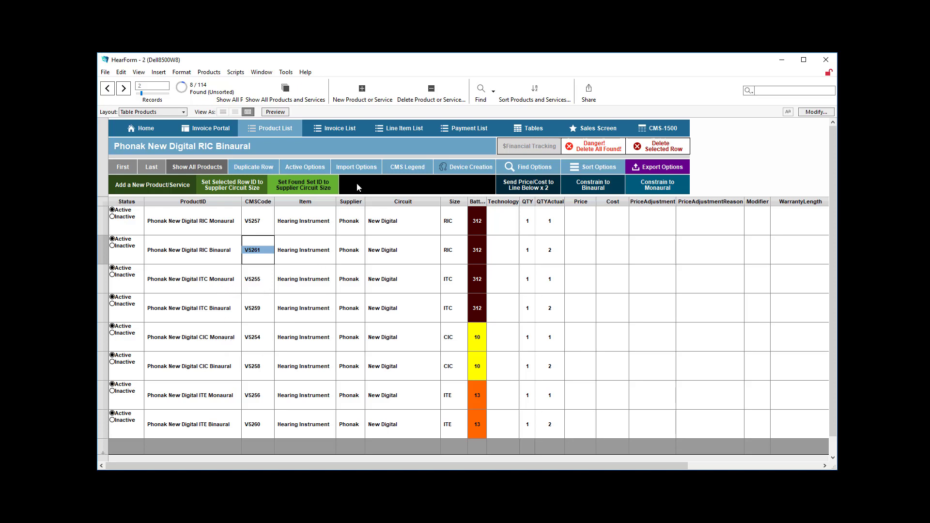
{"action": "left_click", "coordinate": [393, 167]}
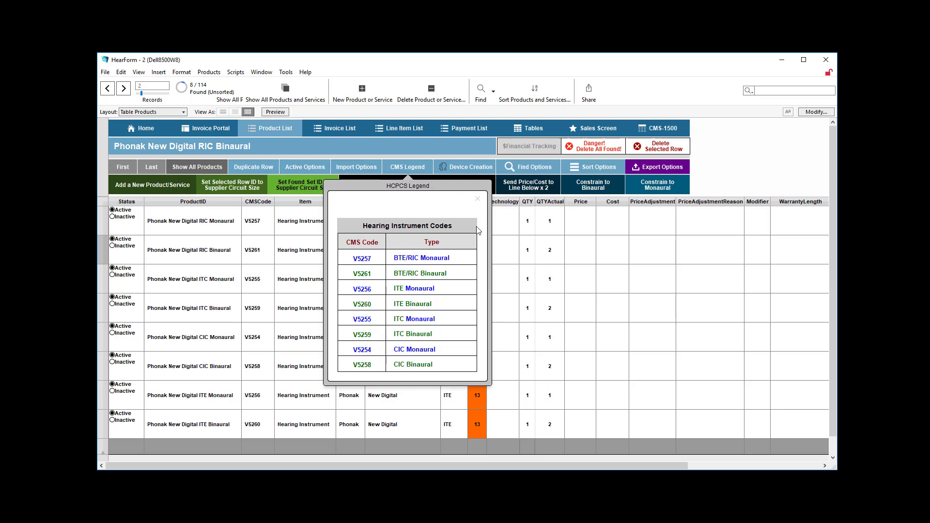
{"action": "left_click", "coordinate": [477, 199]}
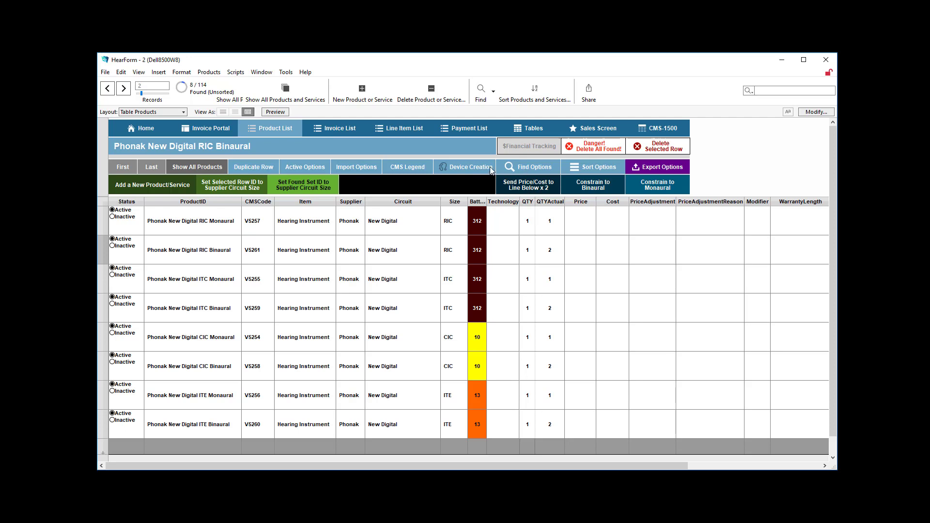
{"action": "left_click", "coordinate": [476, 170]}
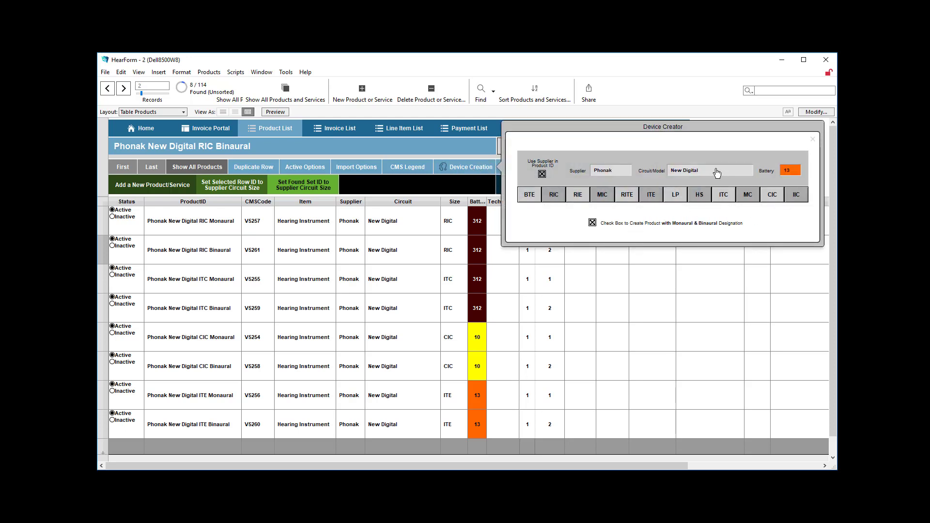
Step: Keep Phonak as supplier and in the product ID, and turn off Monaural & Binaural designation
{"action": "left_click", "coordinate": [605, 172]}
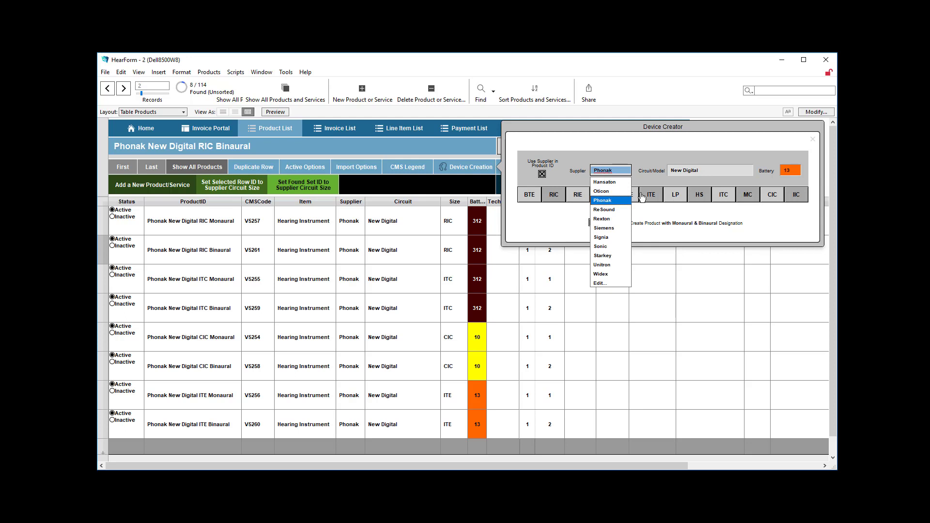
{"action": "left_click", "coordinate": [707, 176]}
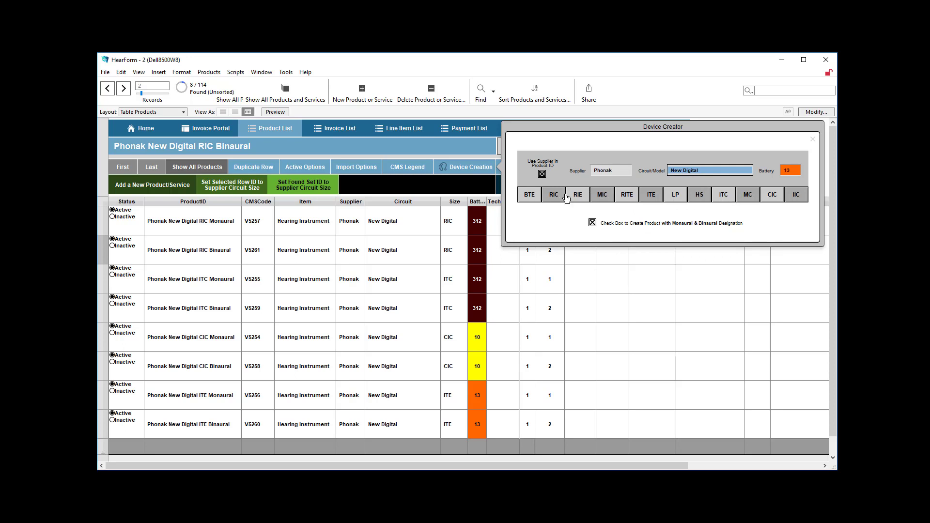
{"action": "left_click", "coordinate": [542, 174]}
{"action": "left_click", "coordinate": [543, 175]}
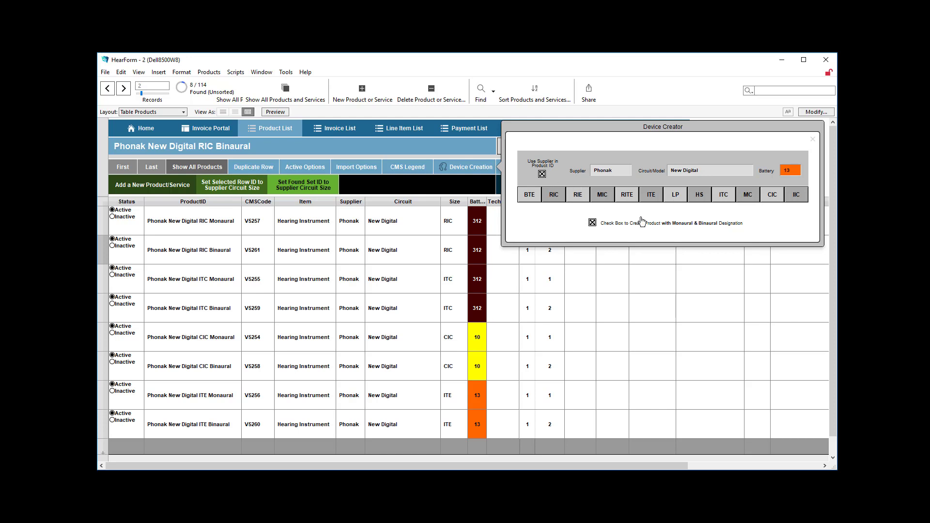
{"action": "left_click", "coordinate": [593, 224]}
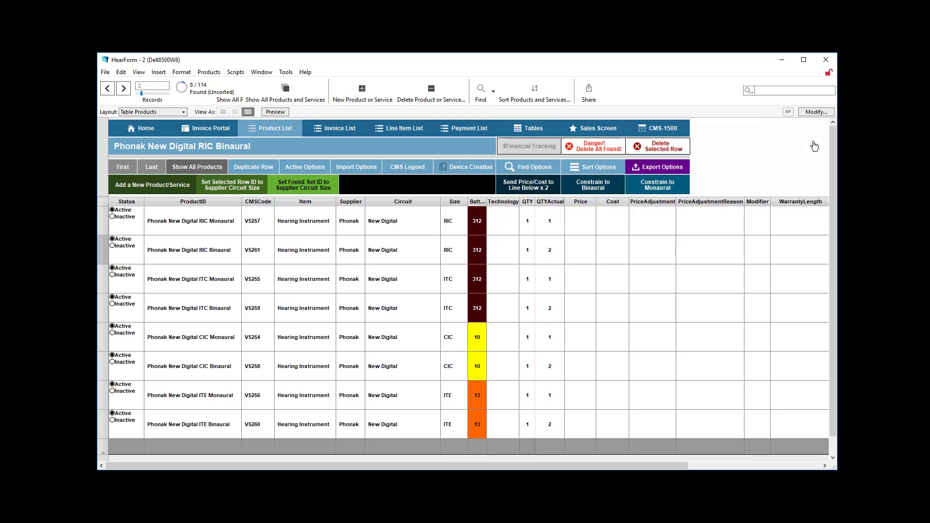
Step: Price RIC Monaural at 3333 with 2222 cost, send doubled values below, and show only Binaural products
{"action": "left_click", "coordinate": [813, 140]}
{"action": "left_click", "coordinate": [587, 223]}
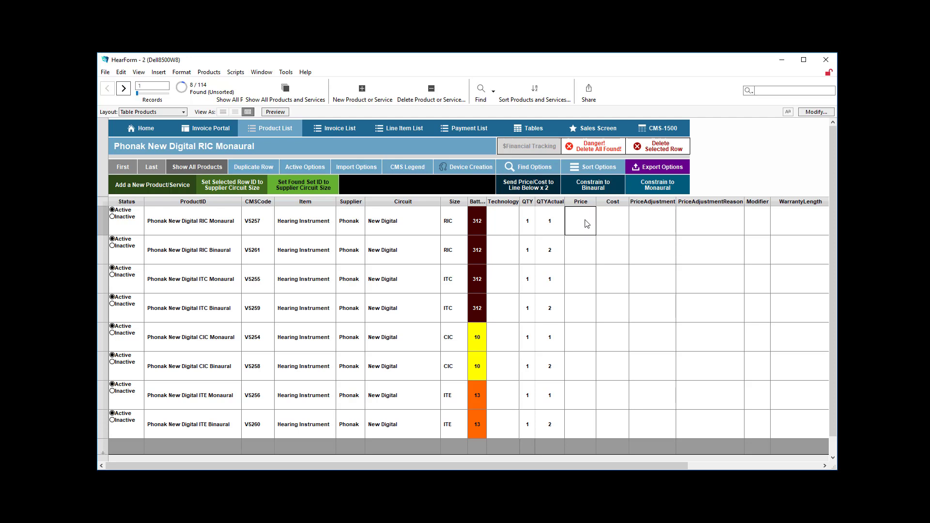
{"action": "type", "text": "3333"}
{"action": "left_click", "coordinate": [612, 218]}
{"action": "type", "text": "2222"}
{"action": "left_click", "coordinate": [531, 188]}
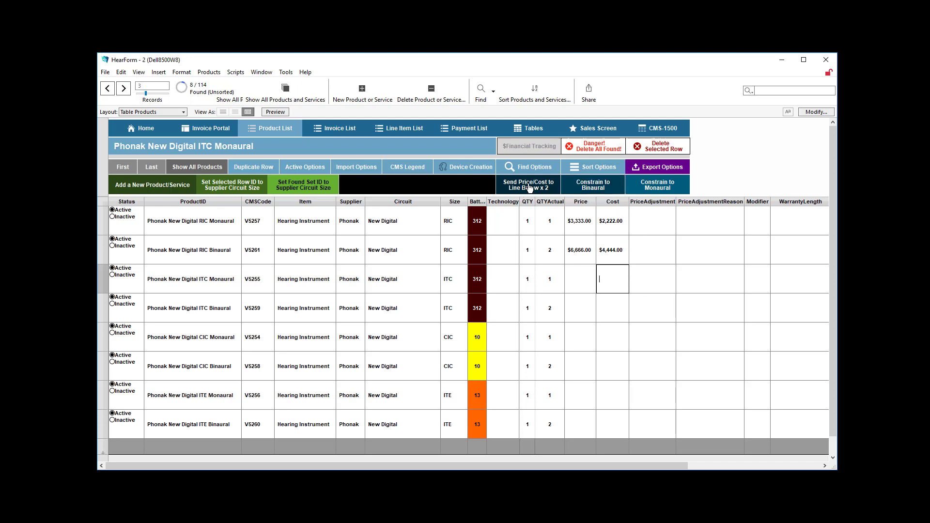
{"action": "left_click", "coordinate": [605, 190]}
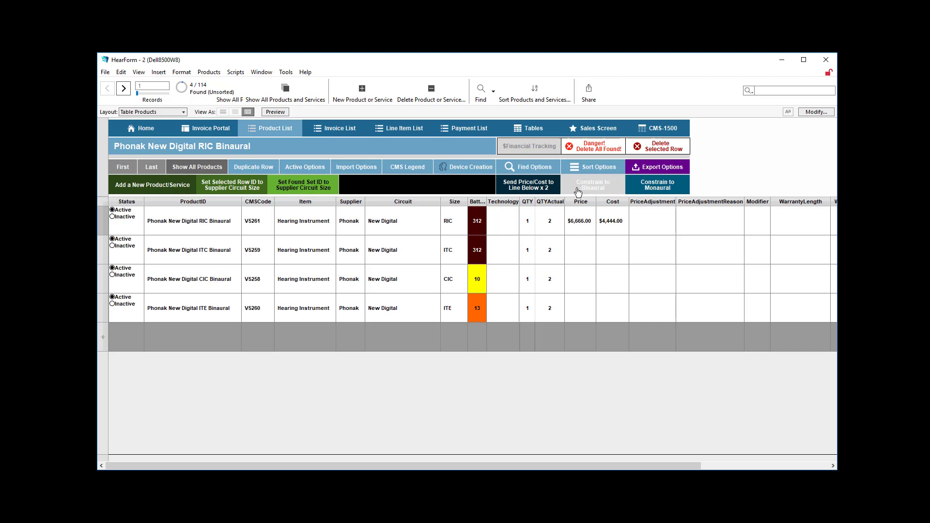
Step: Find every New Digital circuit product and narrow the list to the four Monaural ones
{"action": "right_click", "coordinate": [399, 222]}
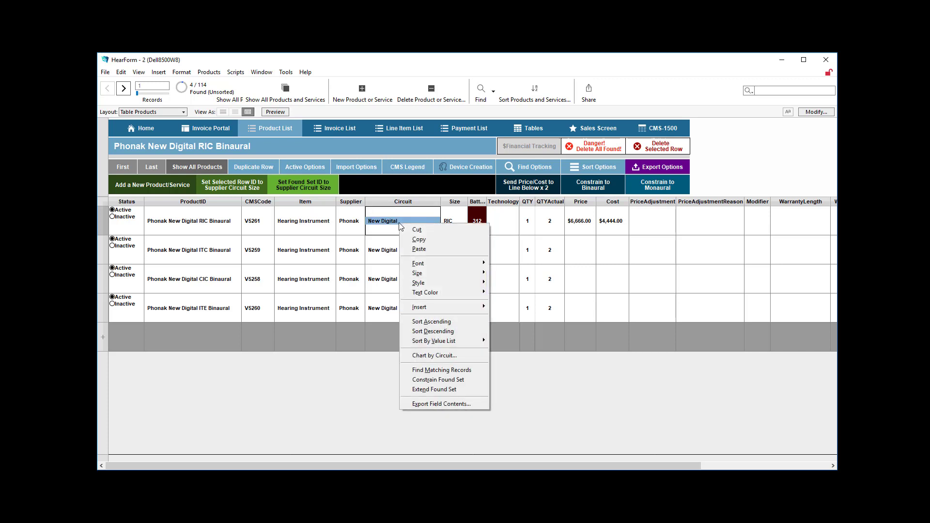
{"action": "left_click", "coordinate": [441, 372]}
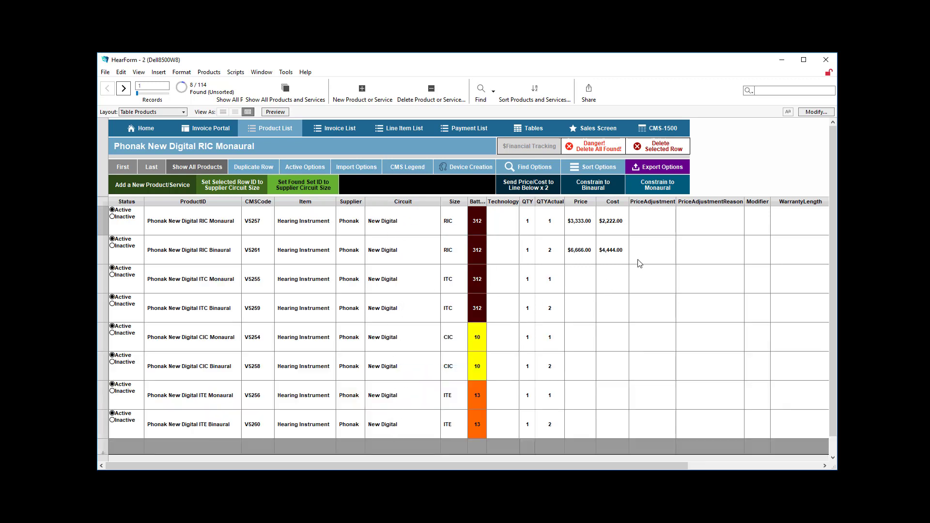
{"action": "left_click", "coordinate": [676, 188]}
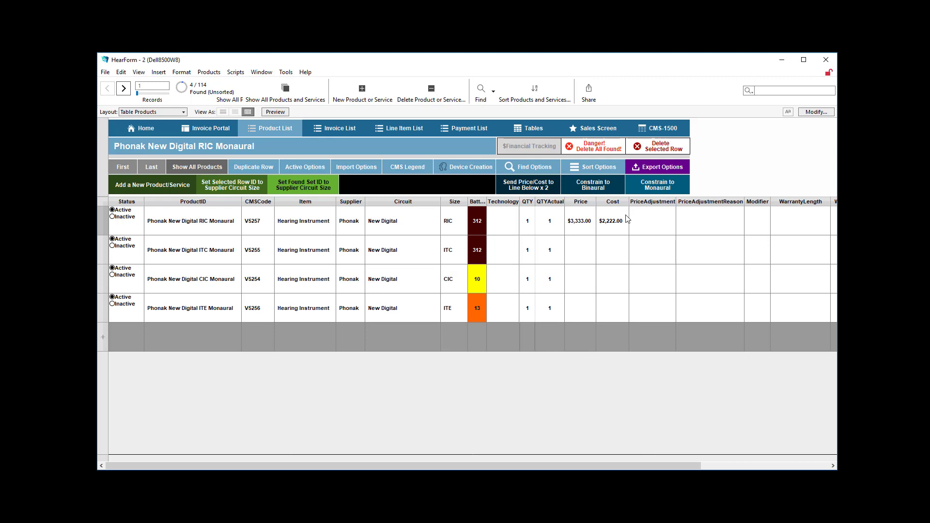
{"action": "left_click", "coordinate": [659, 169]}
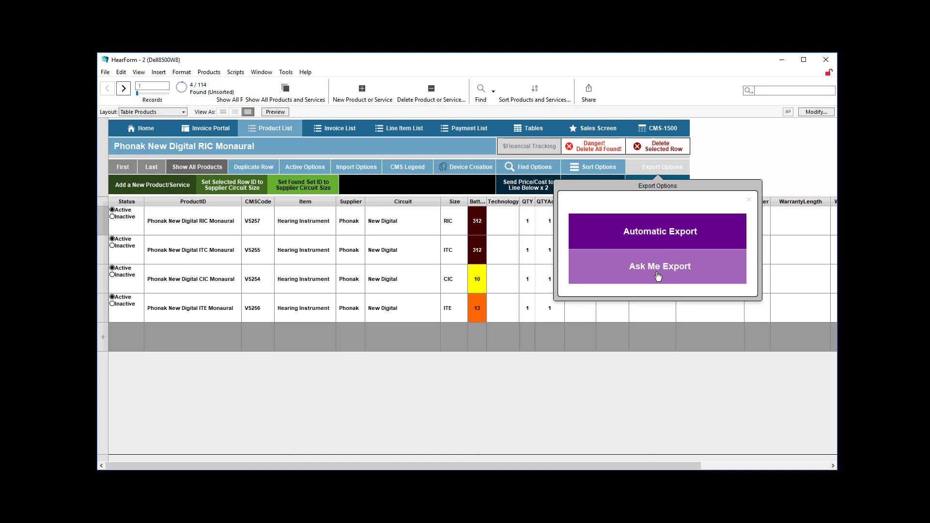
Step: Close Export Options, empty the list via omitted records, and add a blank product record
{"action": "left_click", "coordinate": [749, 200]}
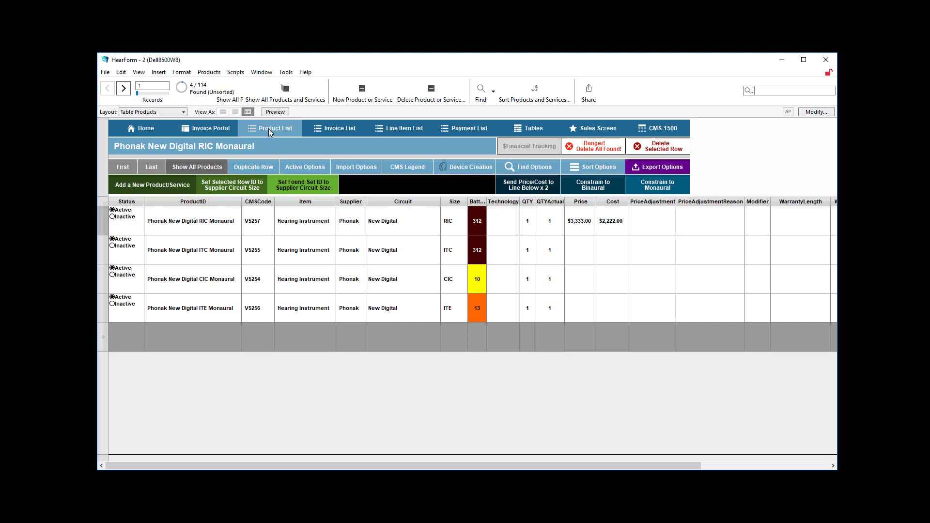
{"action": "left_click", "coordinate": [285, 92]}
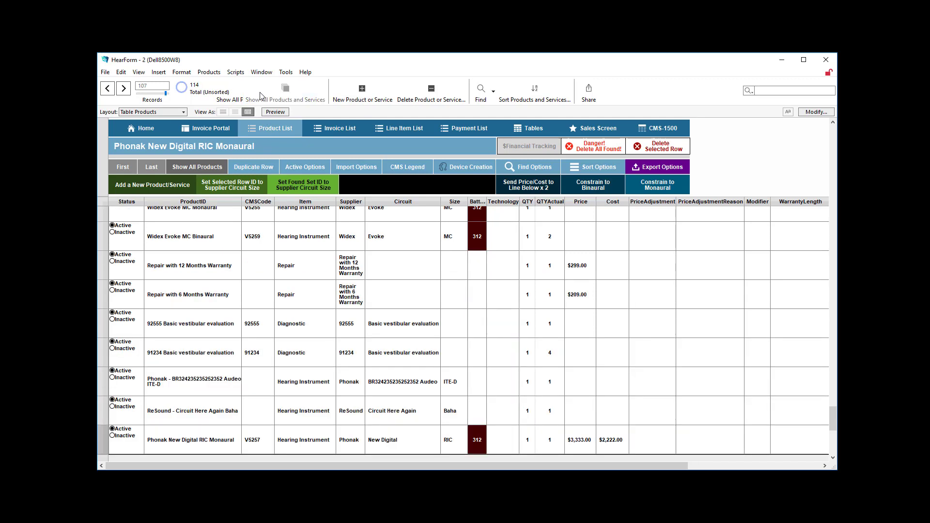
{"action": "left_click", "coordinate": [183, 92]}
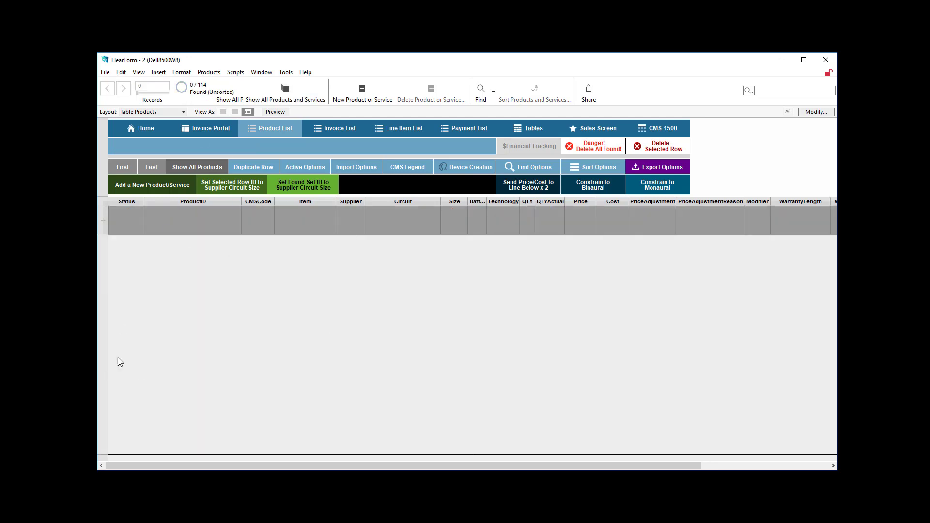
{"action": "left_click", "coordinate": [170, 189]}
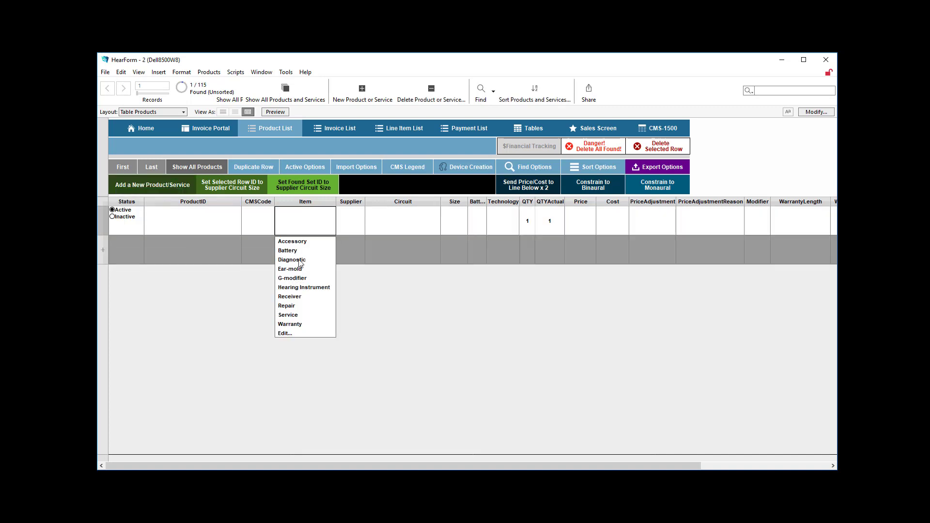
Step: Make it a Phonak Hearing Instrument, circuit 'Another Digital', size RIC, battery 13, Mid Level
{"action": "left_click", "coordinate": [294, 287]}
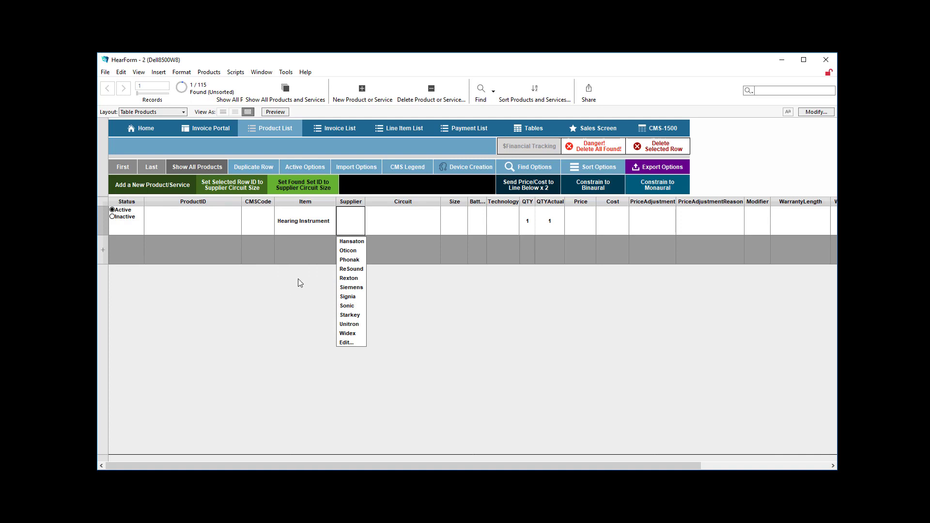
{"action": "left_click", "coordinate": [353, 258]}
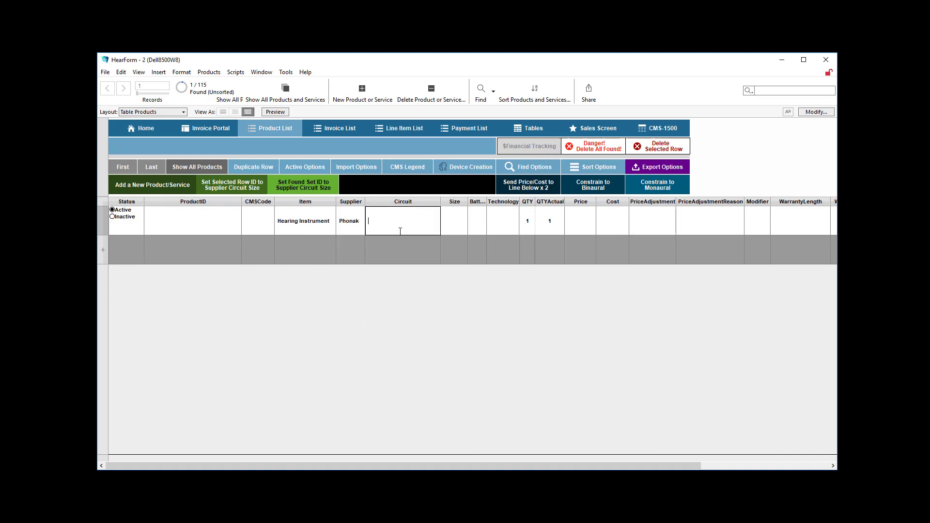
{"action": "type", "text": "Another Digital"}
{"action": "left_click", "coordinate": [461, 221]}
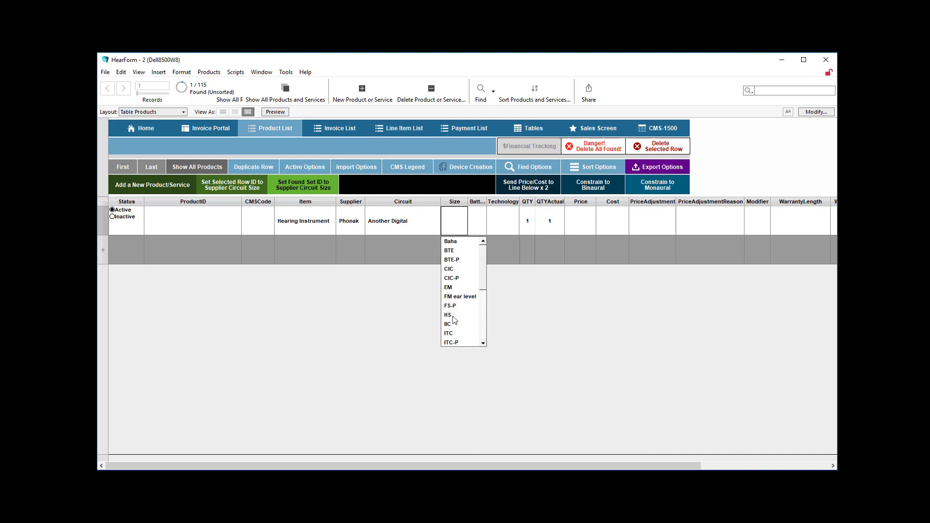
{"action": "scroll", "coordinate": [456, 322], "scroll_direction": "down", "scroll_amount": 3}
{"action": "left_click", "coordinate": [449, 334]}
{"action": "key", "text": "Tab"}
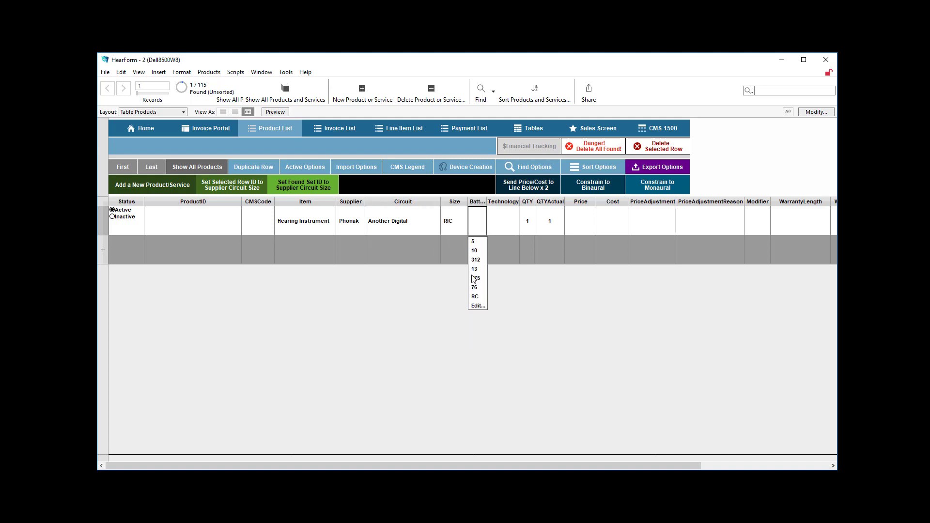
{"action": "left_click", "coordinate": [481, 269]}
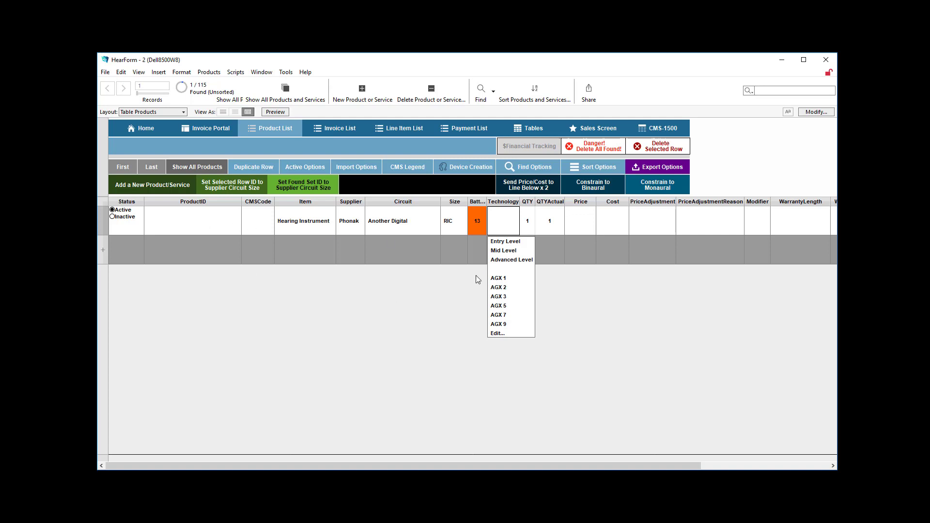
{"action": "left_click", "coordinate": [507, 250]}
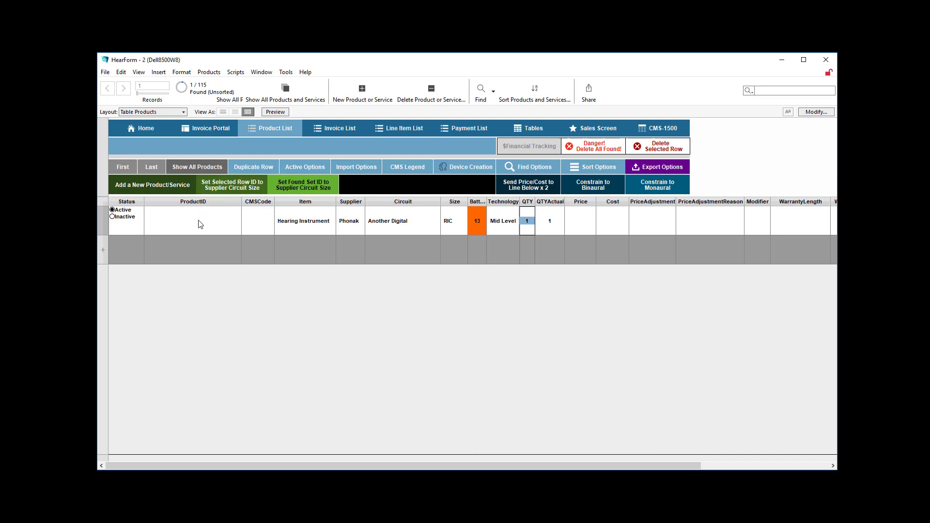
Step: Generate the product ID from supplier, circuit and size, then clear the generated text
{"action": "left_click", "coordinate": [235, 188]}
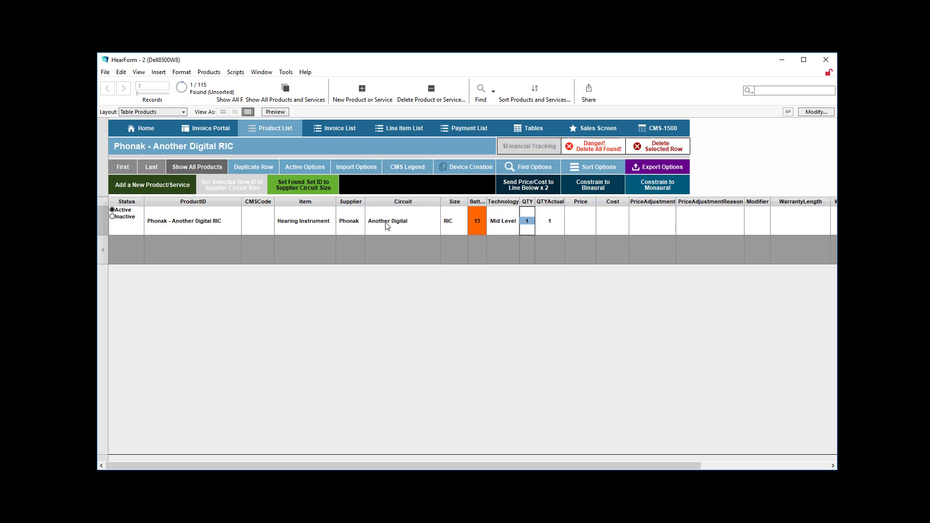
{"action": "left_click", "coordinate": [223, 227]}
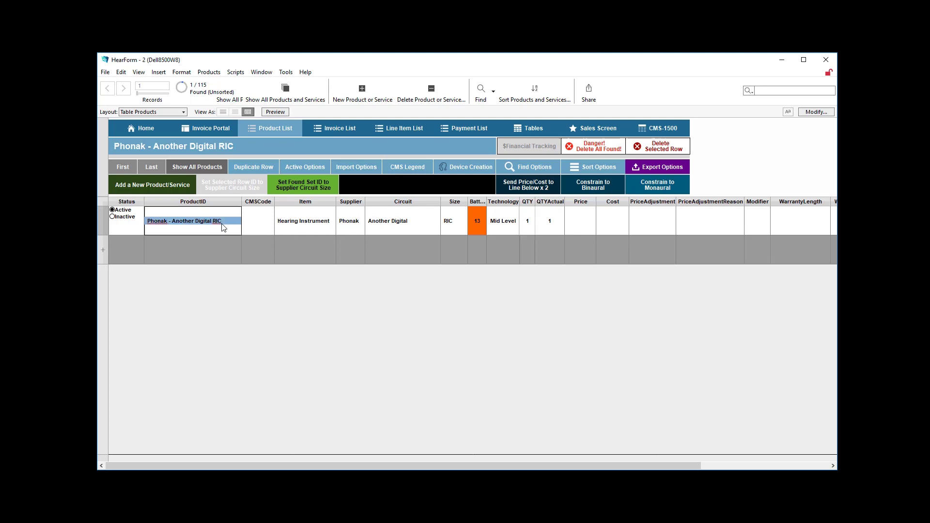
{"action": "key", "text": "Delete"}
{"action": "left_click", "coordinate": [307, 185]}
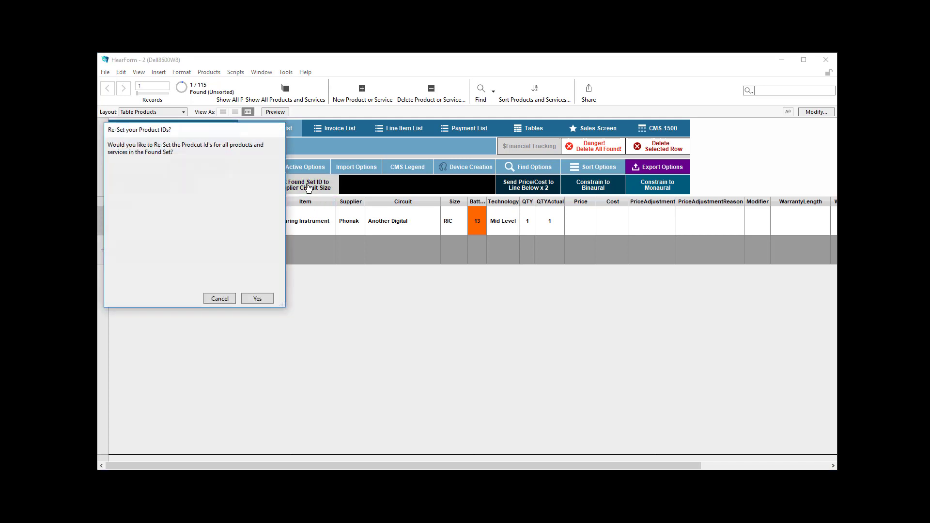
{"action": "left_click", "coordinate": [224, 297]}
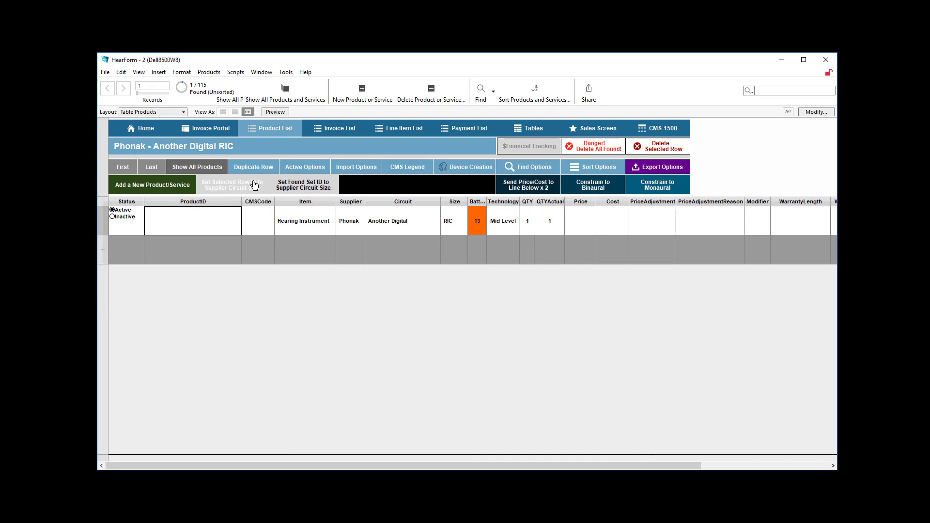
Step: Reset product IDs for the found set so it reads 'Phonak - Another Digital RIC'
{"action": "left_click", "coordinate": [304, 186]}
{"action": "left_click", "coordinate": [261, 301]}
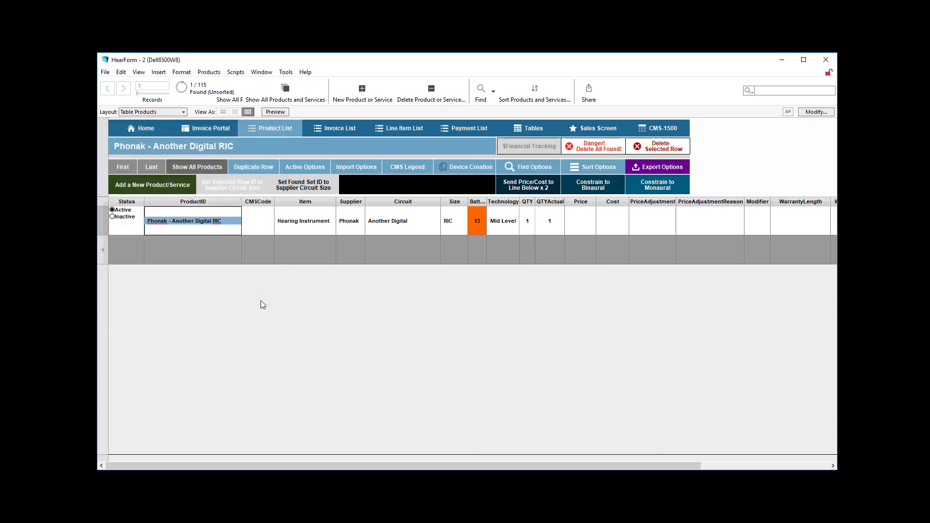
{"action": "left_click", "coordinate": [304, 193]}
{"action": "left_click", "coordinate": [219, 299]}
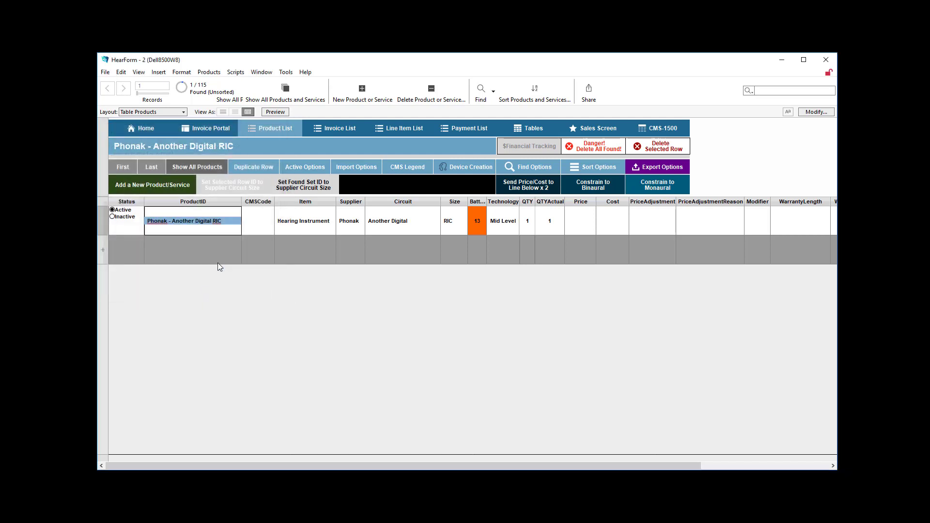
{"action": "left_click", "coordinate": [237, 307]}
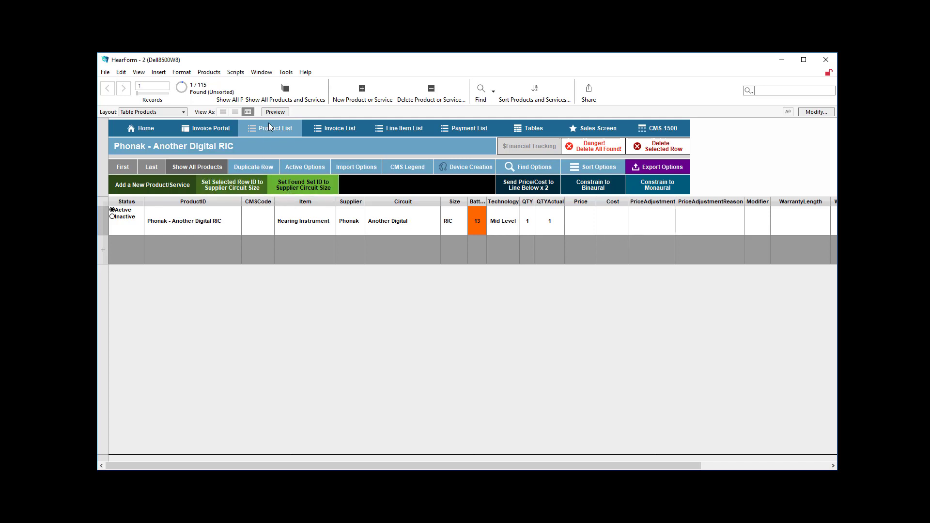
{"action": "left_click", "coordinate": [264, 89]}
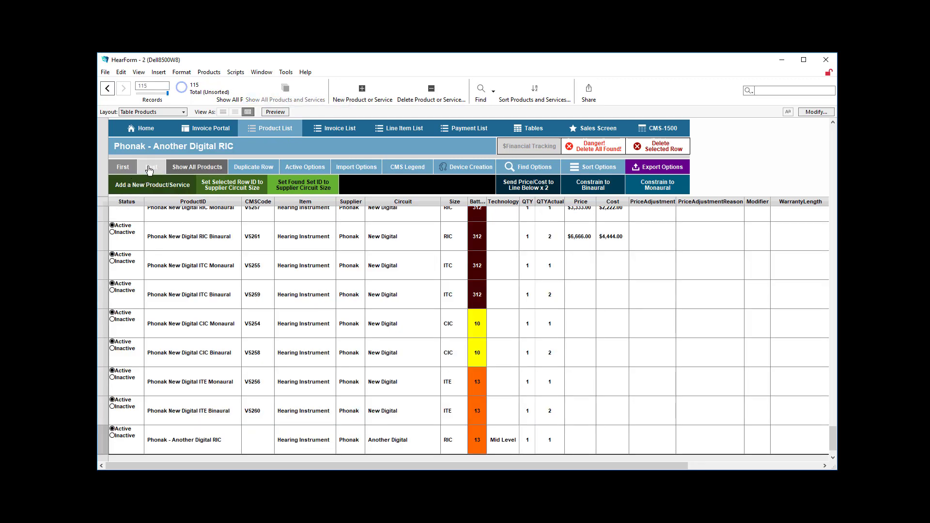
{"action": "left_click", "coordinate": [149, 169]}
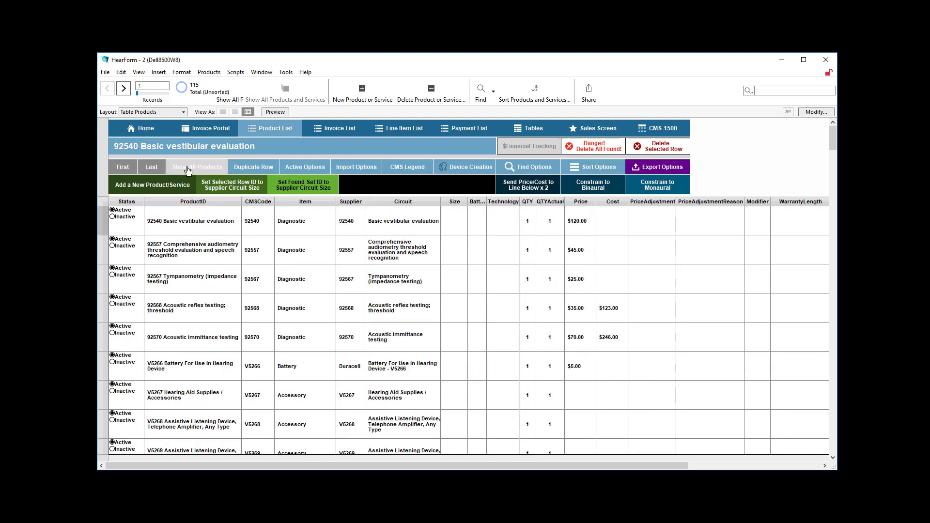
{"action": "left_click", "coordinate": [214, 169]}
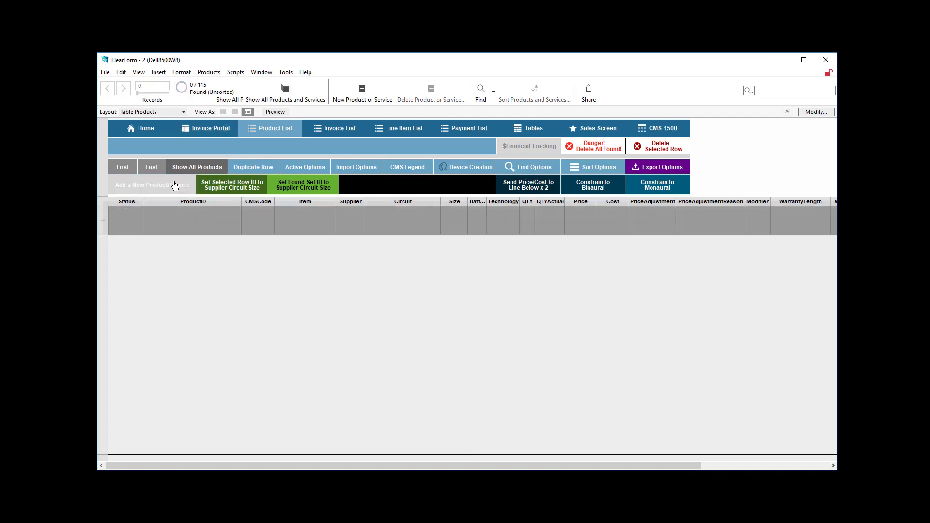
{"action": "left_click", "coordinate": [174, 185]}
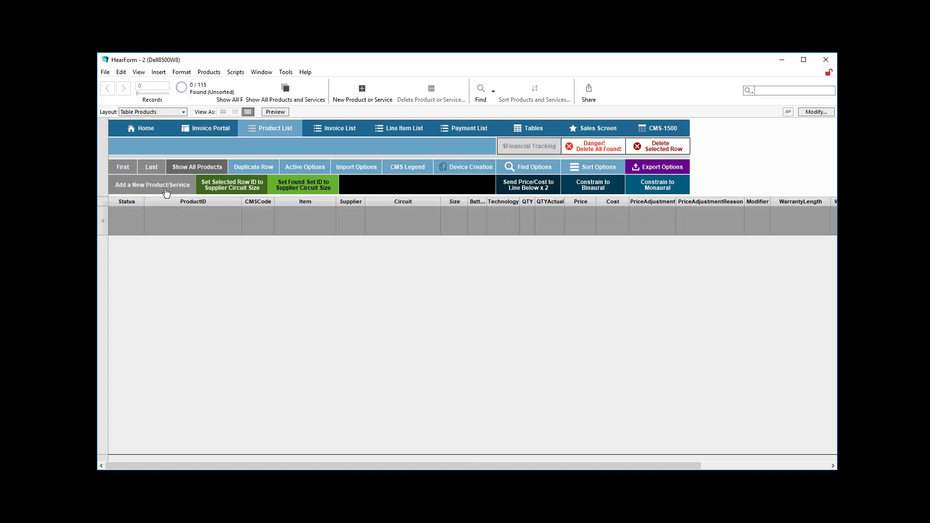
{"action": "left_click", "coordinate": [297, 278]}
{"action": "left_click", "coordinate": [192, 218]}
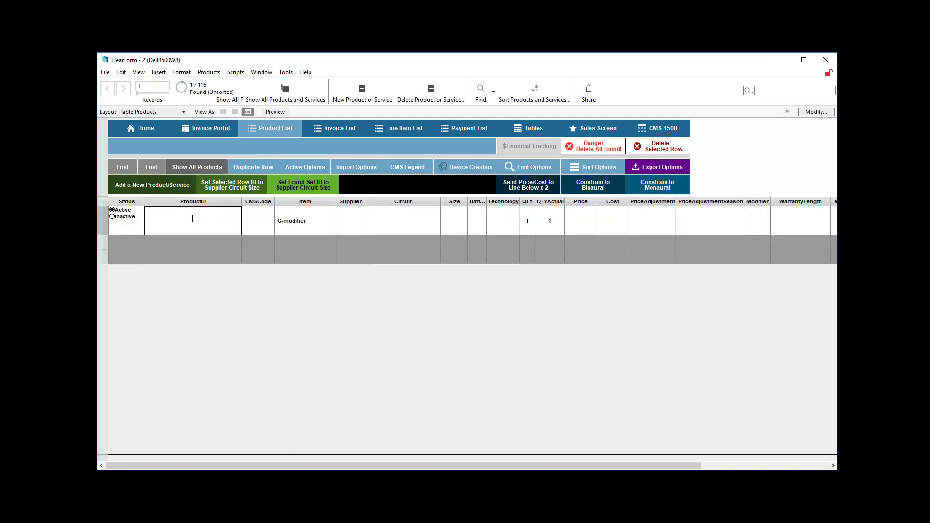
{"action": "type", "text": "234234235325"}
{"action": "left_click", "coordinate": [362, 231]}
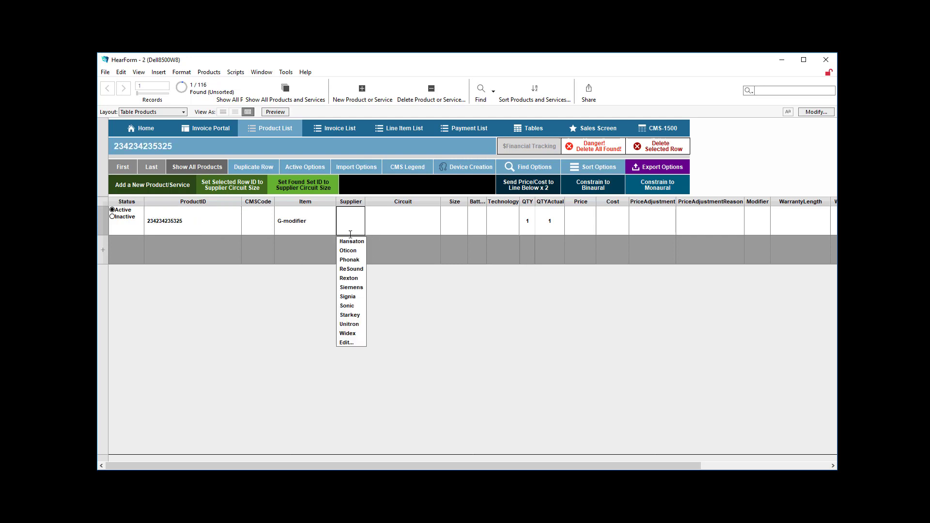
{"action": "left_click", "coordinate": [342, 270]}
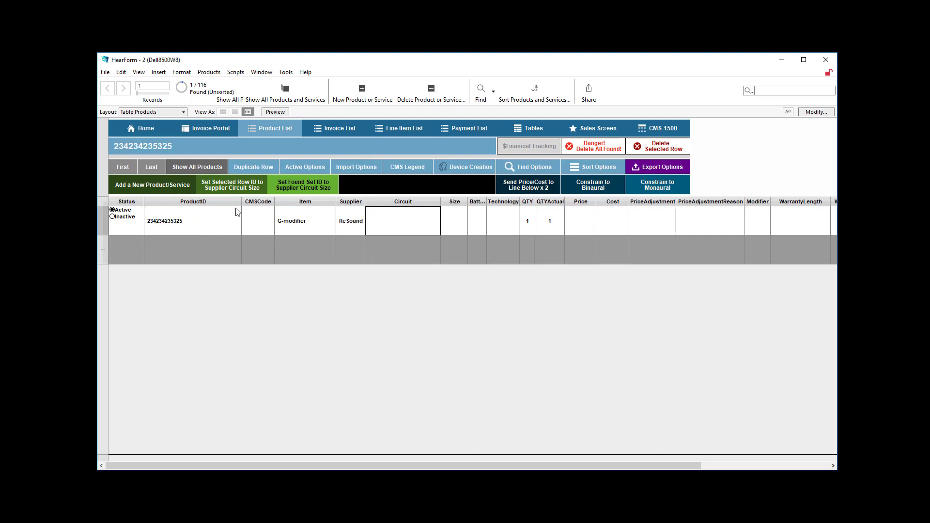
{"action": "left_click", "coordinate": [260, 172]}
{"action": "left_click", "coordinate": [201, 255]}
{"action": "left_click", "coordinate": [203, 255]}
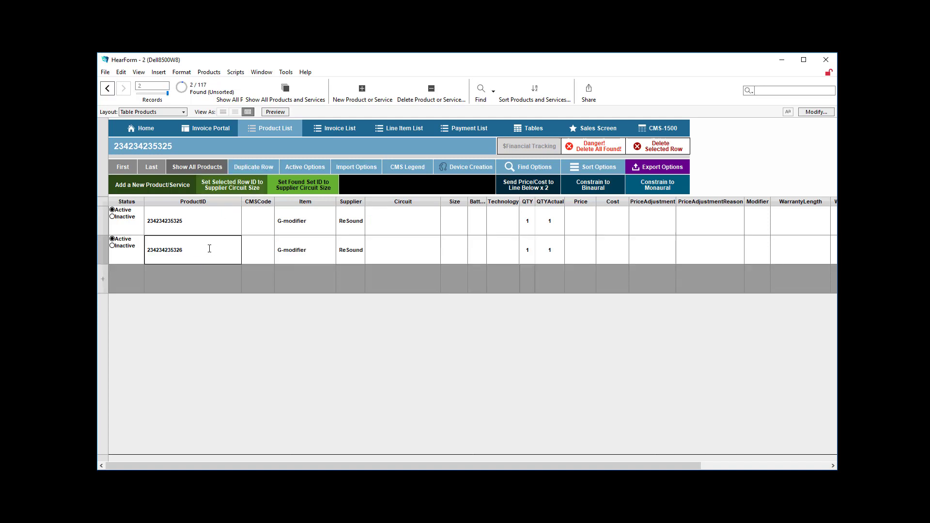
{"action": "left_click", "coordinate": [196, 336]}
{"action": "left_click", "coordinate": [309, 168]}
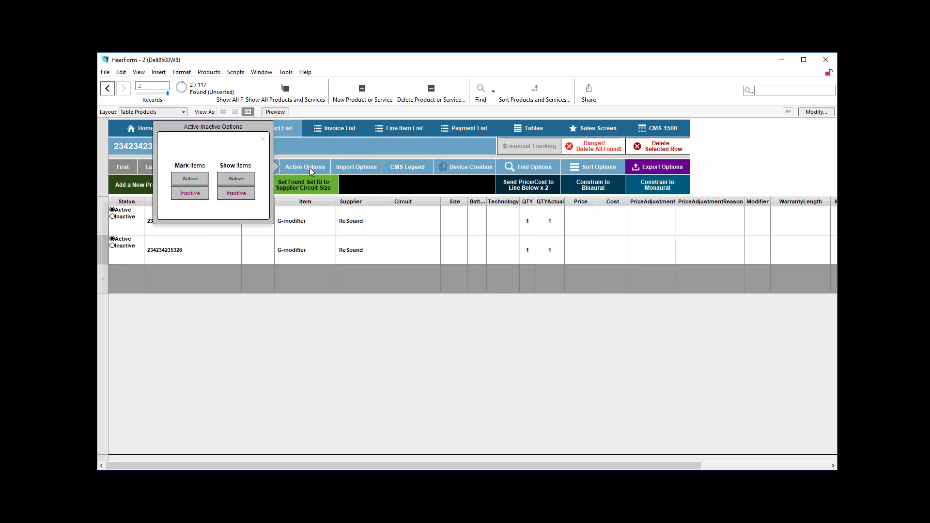
Step: Show only active items, listing all 117 products, and dismiss the active/inactive popover
{"action": "left_click", "coordinate": [242, 183]}
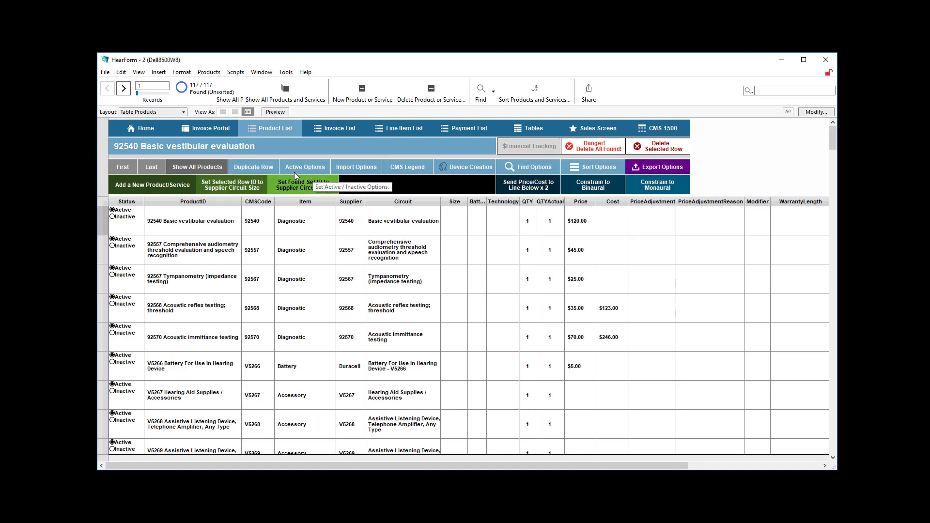
{"action": "left_click", "coordinate": [307, 165]}
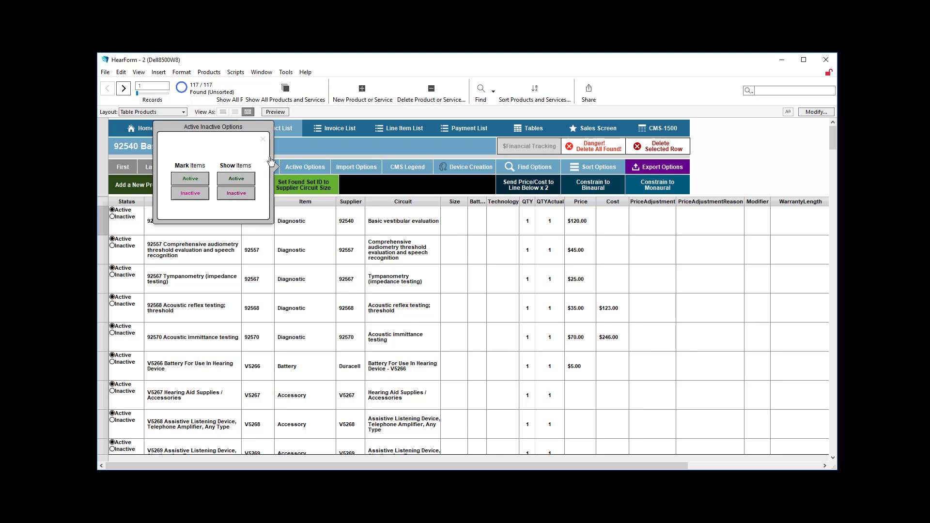
{"action": "left_click", "coordinate": [263, 144]}
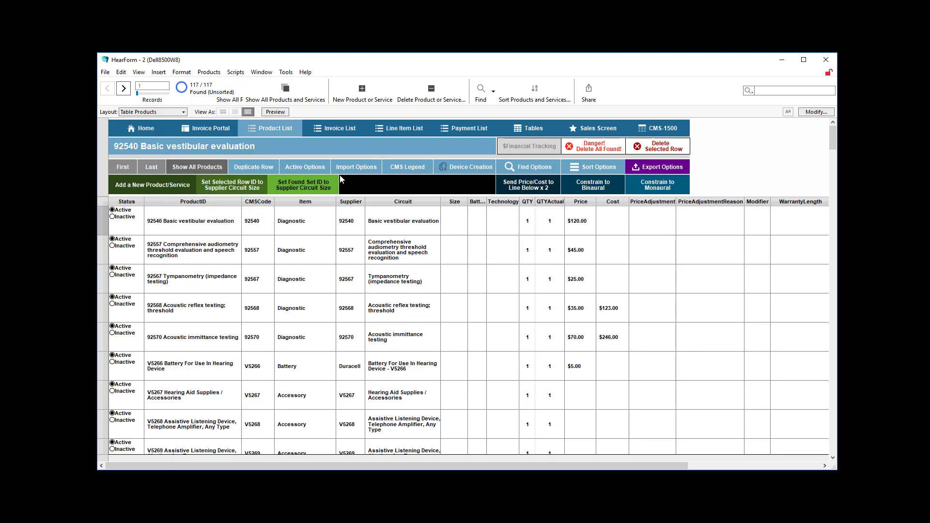
{"action": "left_click", "coordinate": [352, 168]}
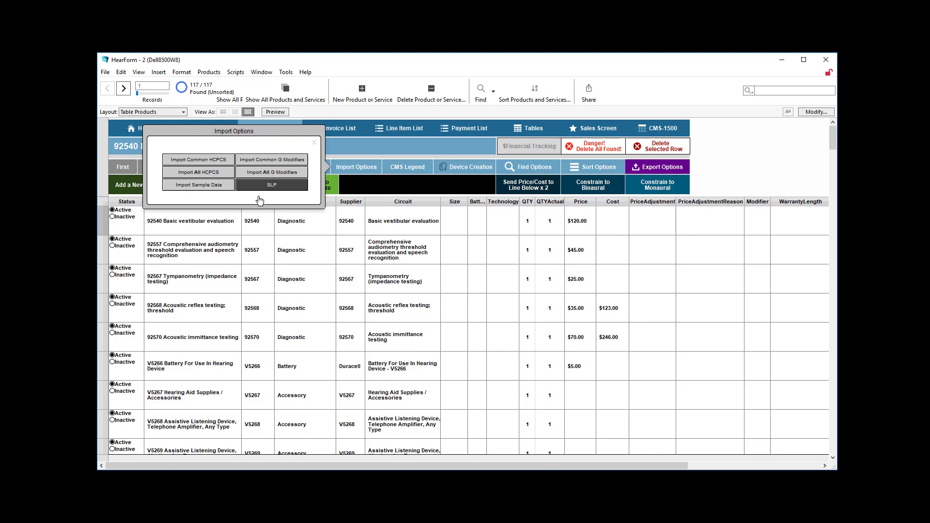
Step: Import the common HCPCS codes, then close Import Options to return to the 117-product list
{"action": "left_click", "coordinate": [224, 162]}
{"action": "left_click", "coordinate": [315, 143]}
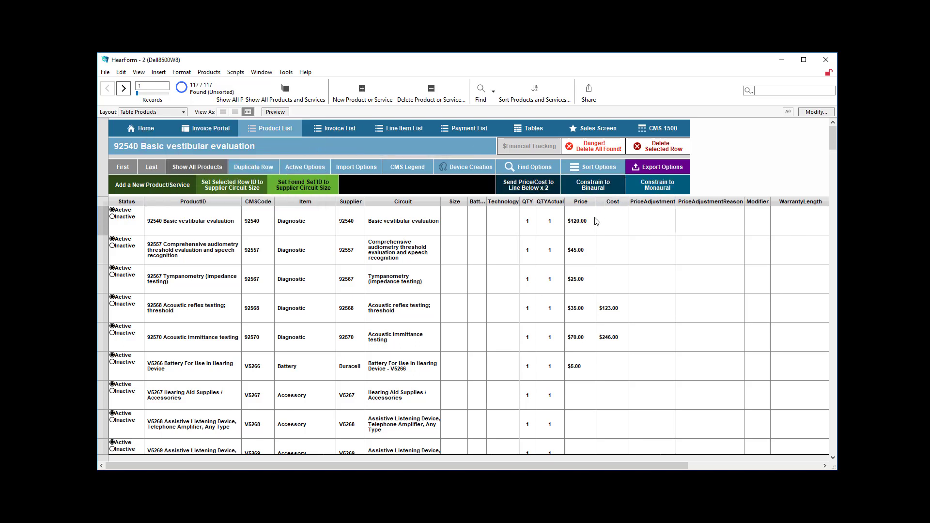
Step: On the sales invoice screen, add a Phonak New Digital CIC Monaural line
{"action": "left_click", "coordinate": [612, 129]}
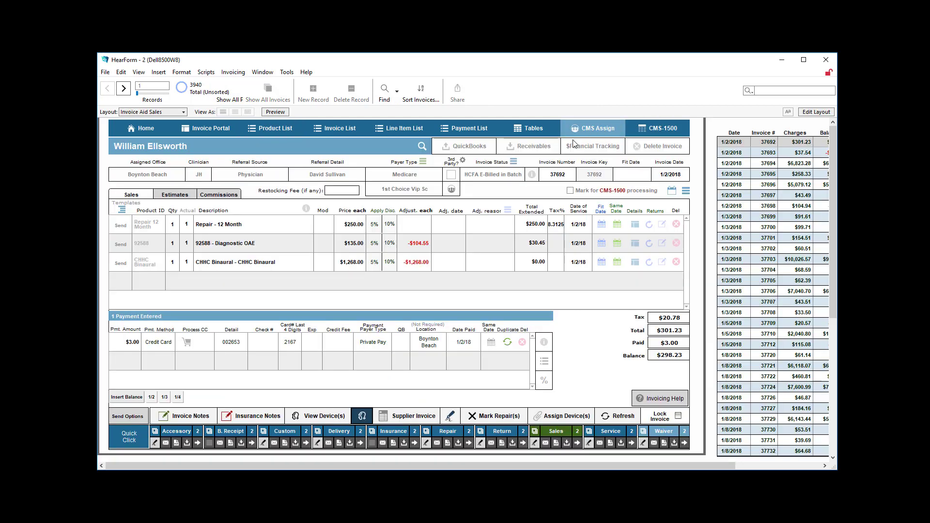
{"action": "left_click", "coordinate": [152, 276]}
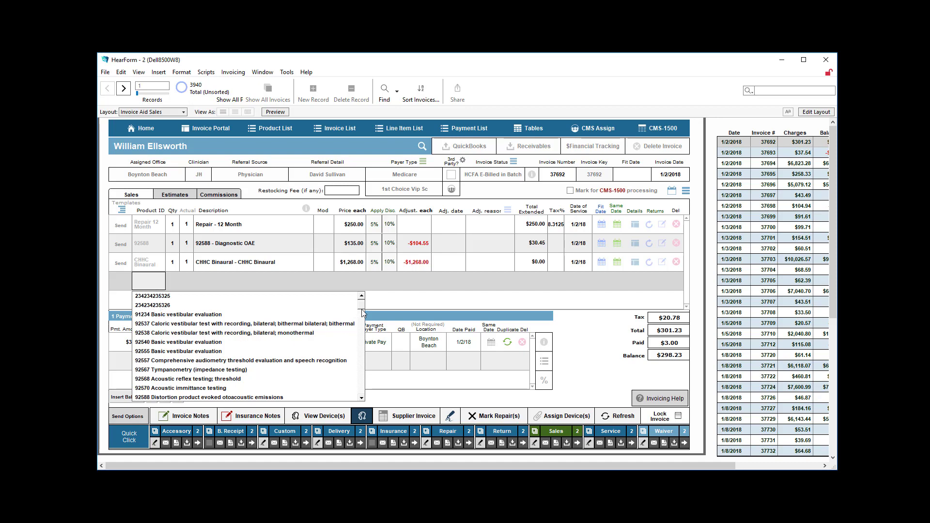
{"action": "left_click_drag", "start_coordinate": [361, 309], "coordinate": [372, 366]}
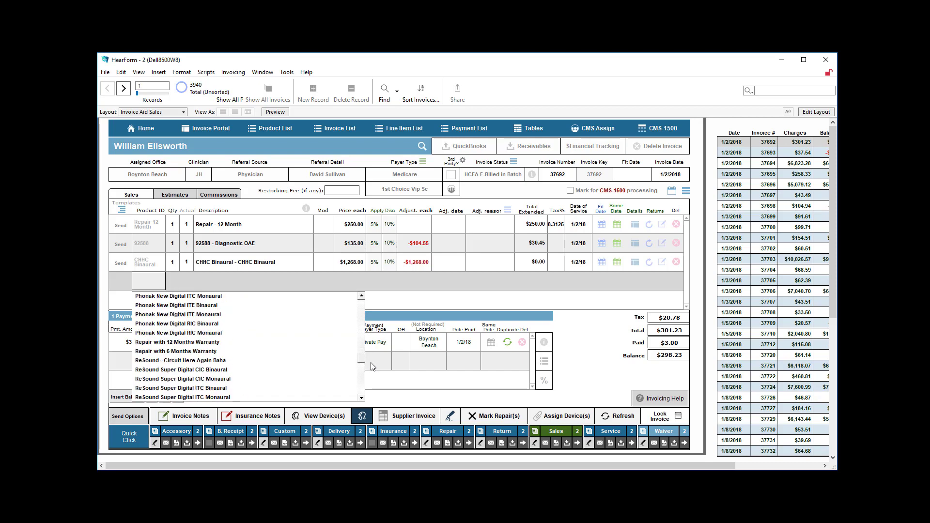
{"action": "left_click", "coordinate": [362, 310]}
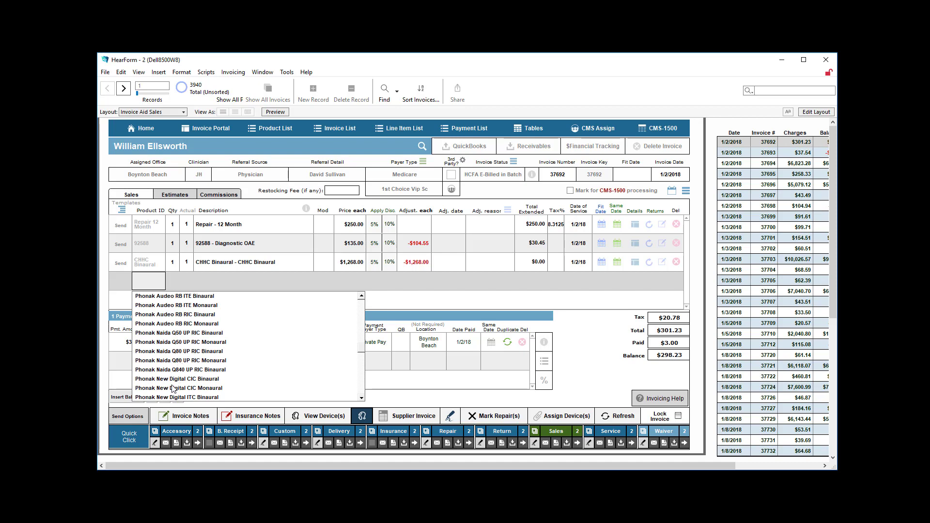
{"action": "left_click", "coordinate": [214, 388]}
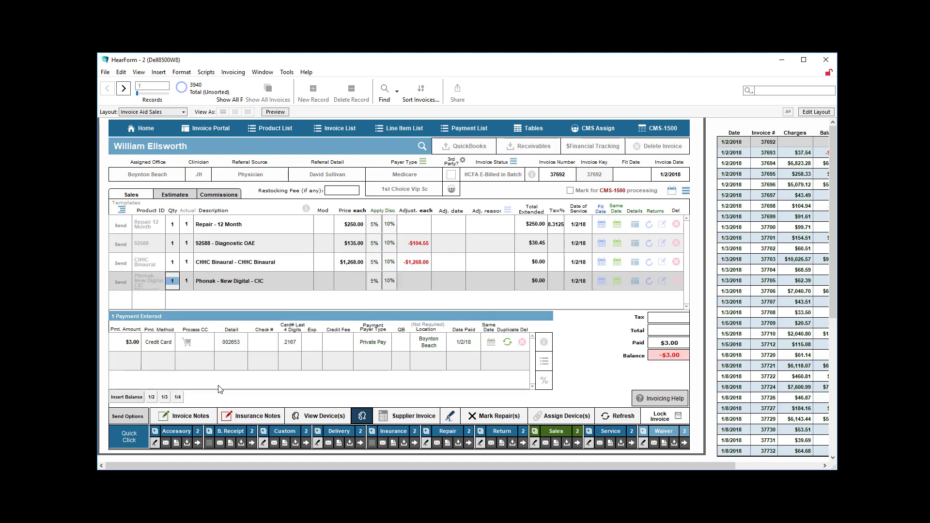
Step: Change the line to Phonak New Digital RIC Monaural at $3,333.00 and view the line item details
{"action": "left_click", "coordinate": [159, 280]}
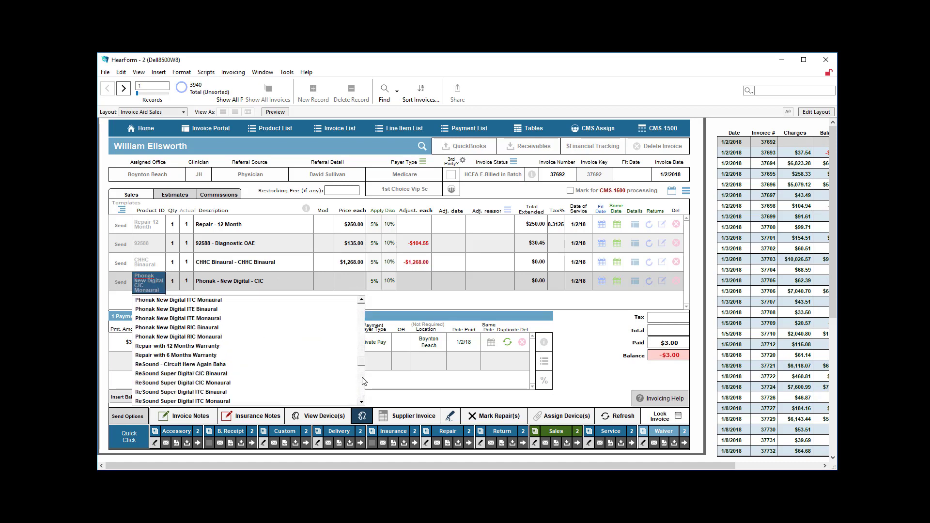
{"action": "left_click", "coordinate": [165, 338]}
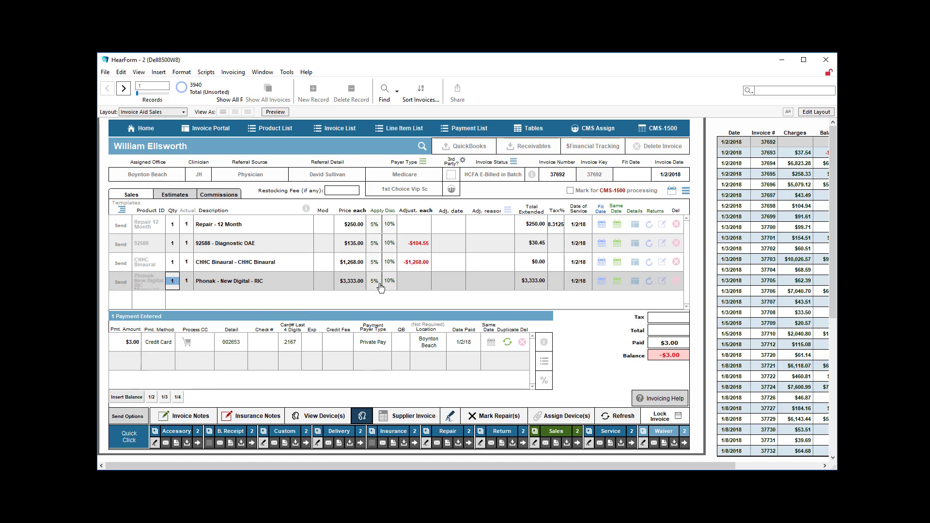
{"action": "left_click", "coordinate": [355, 284]}
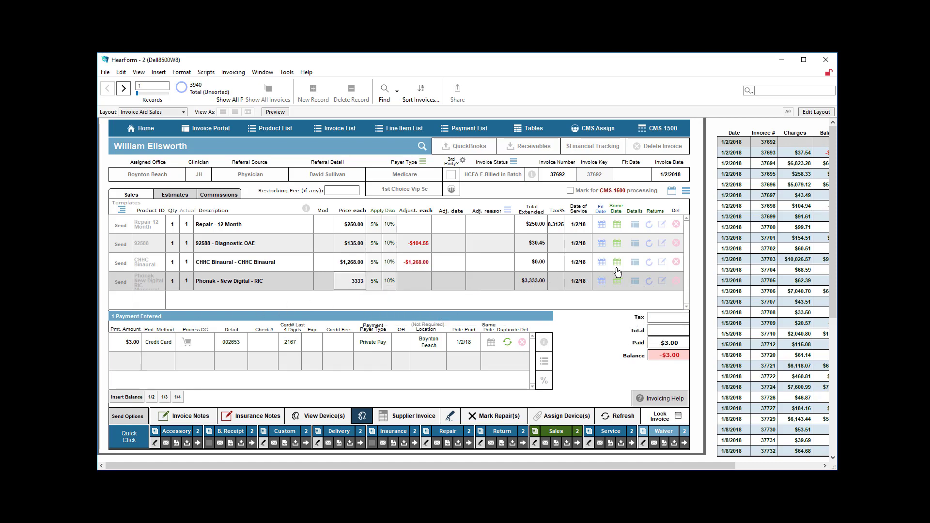
{"action": "left_click", "coordinate": [635, 282]}
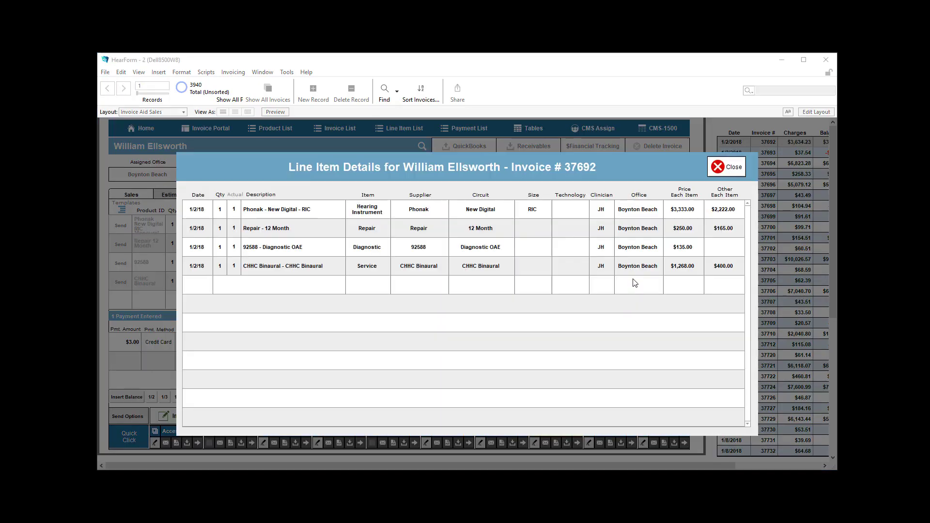
Step: Check the 2222 Other Each Item value, close Line Item Details, and return to the Product List
{"action": "left_click", "coordinate": [731, 213]}
{"action": "double_click", "coordinate": [733, 212]}
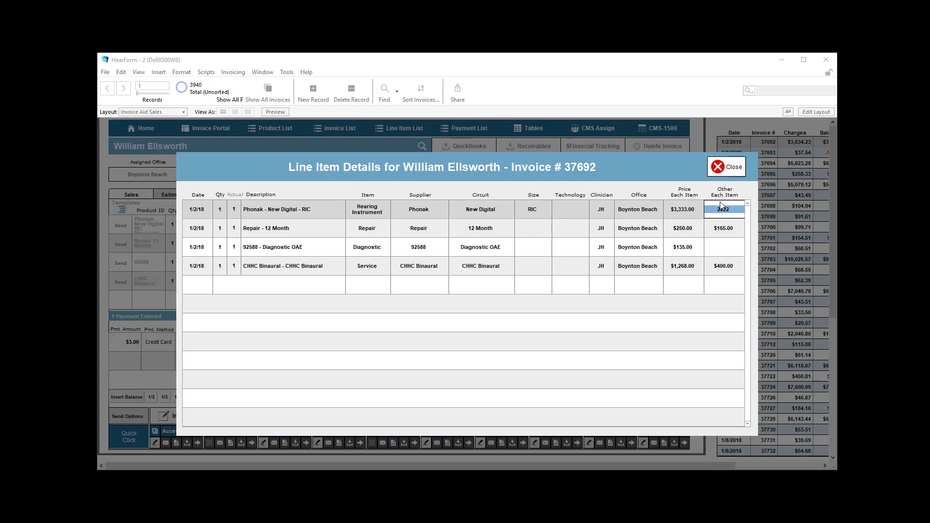
{"action": "left_click", "coordinate": [730, 168]}
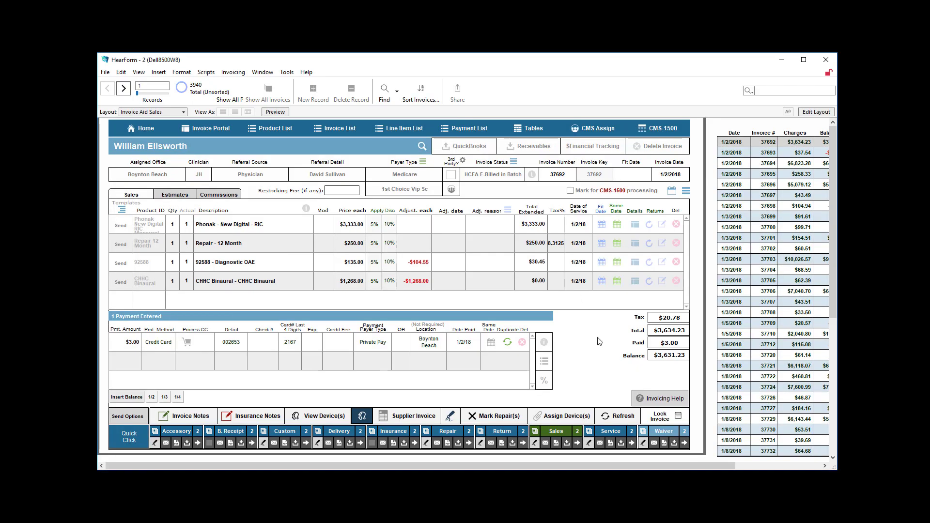
{"action": "left_click", "coordinate": [286, 127]}
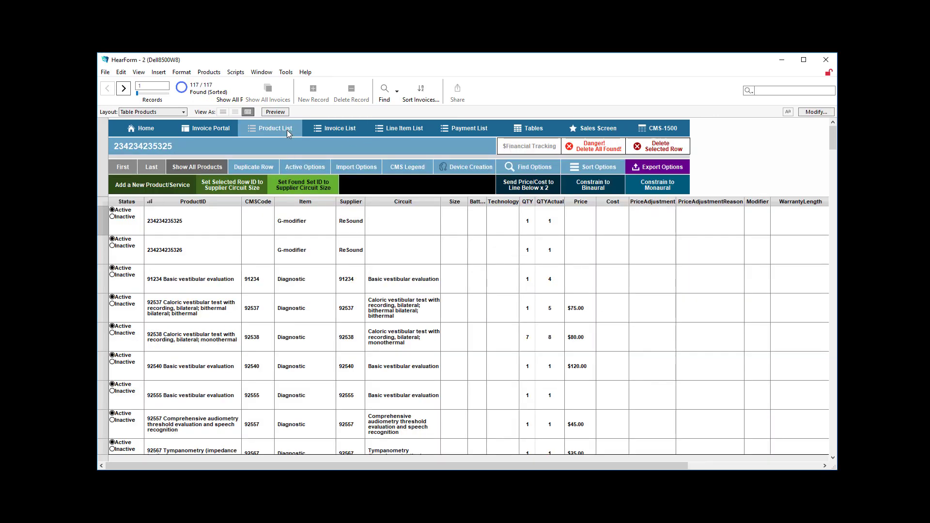